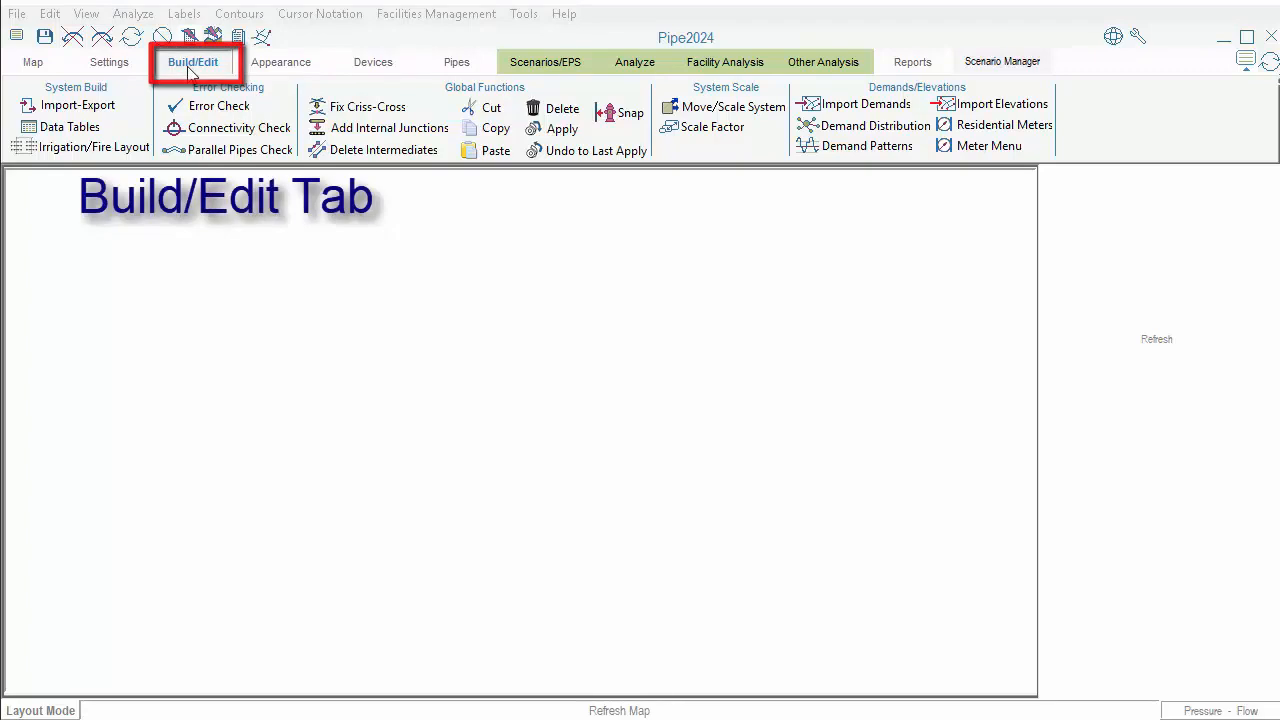
Open the ArcView shape file import utility without saving the current file.
click(100, 115)
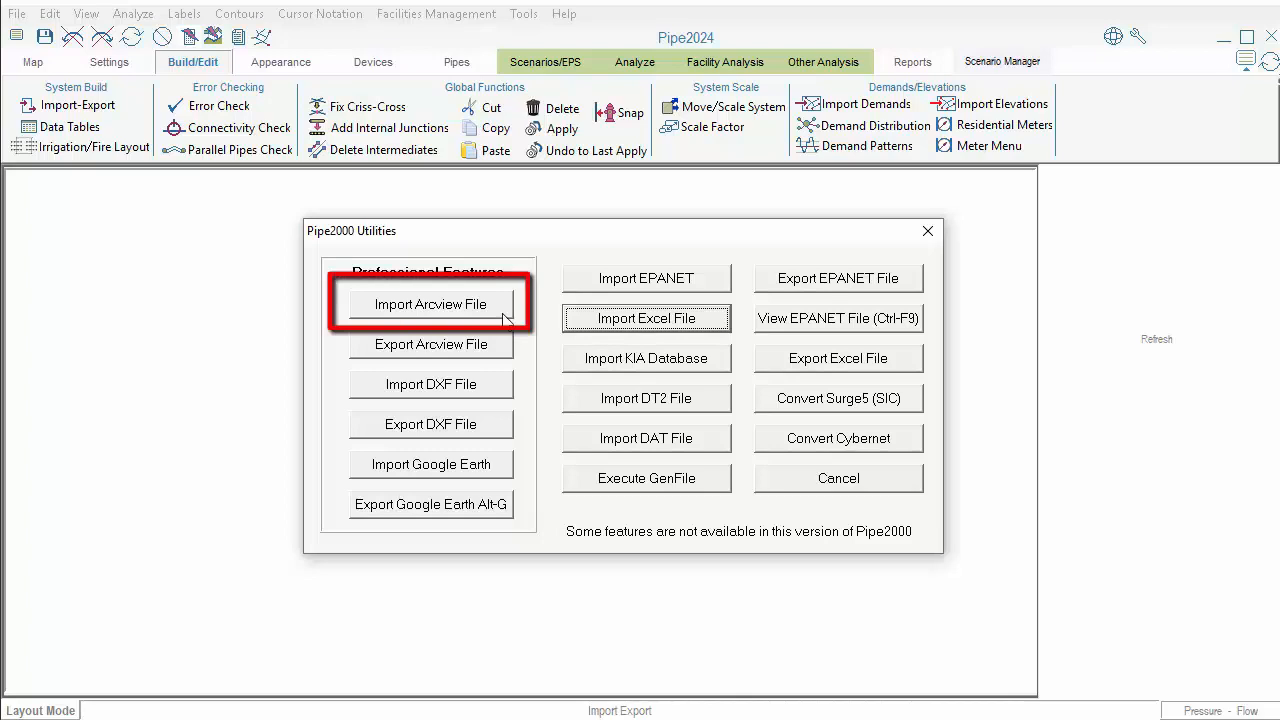
click(505, 314)
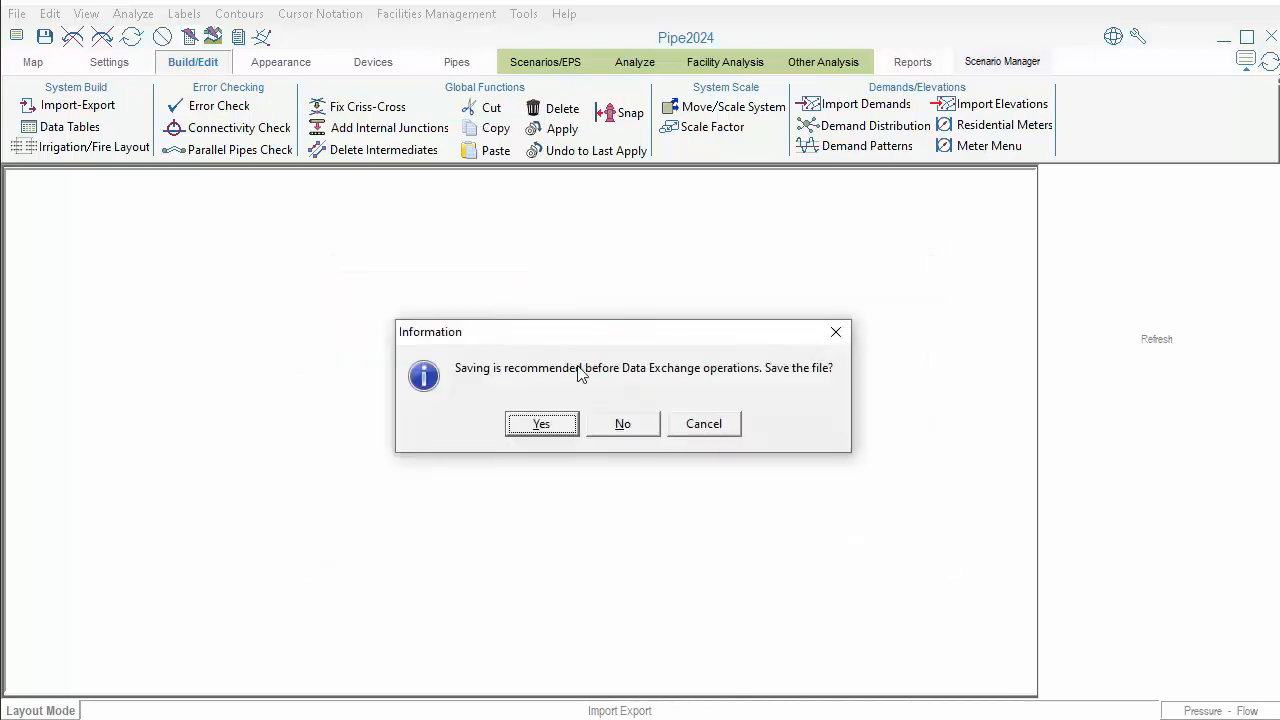
click(632, 432)
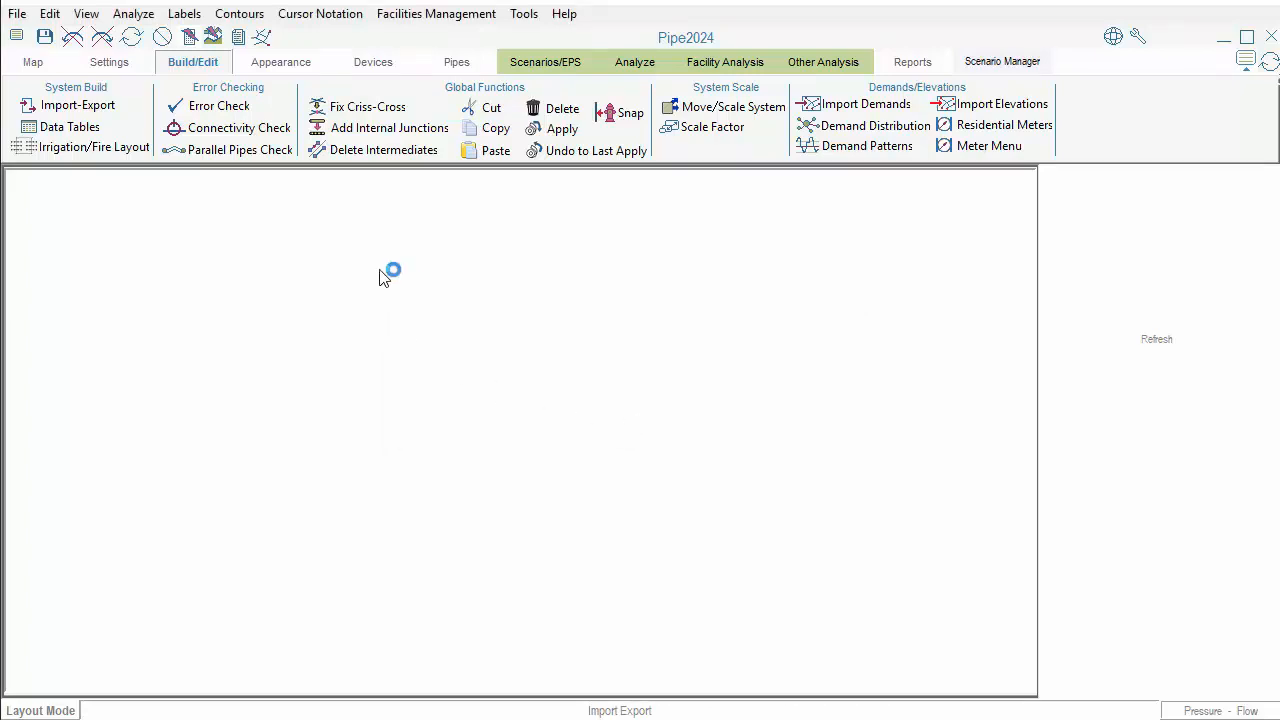
drag(214, 23, 613, 104)
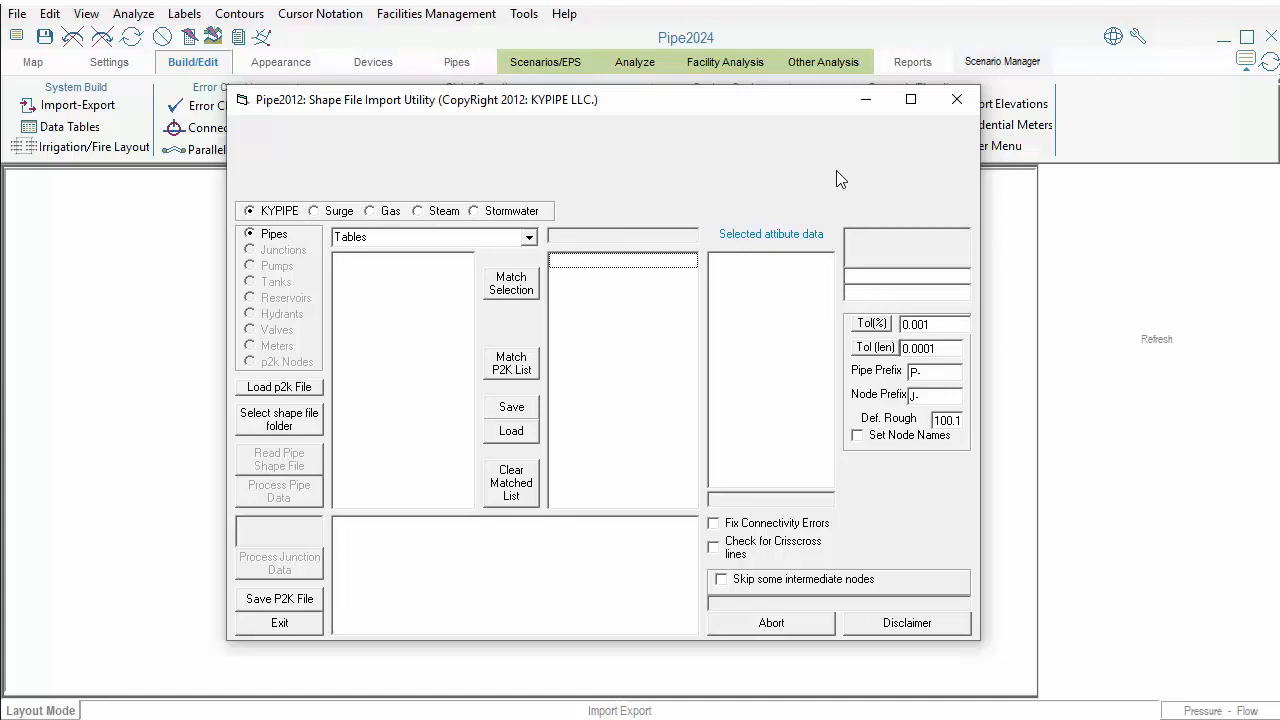
Read the help on the Tol% and Tol_Len tolerances used for checking node proximity, and close it.
click(871, 324)
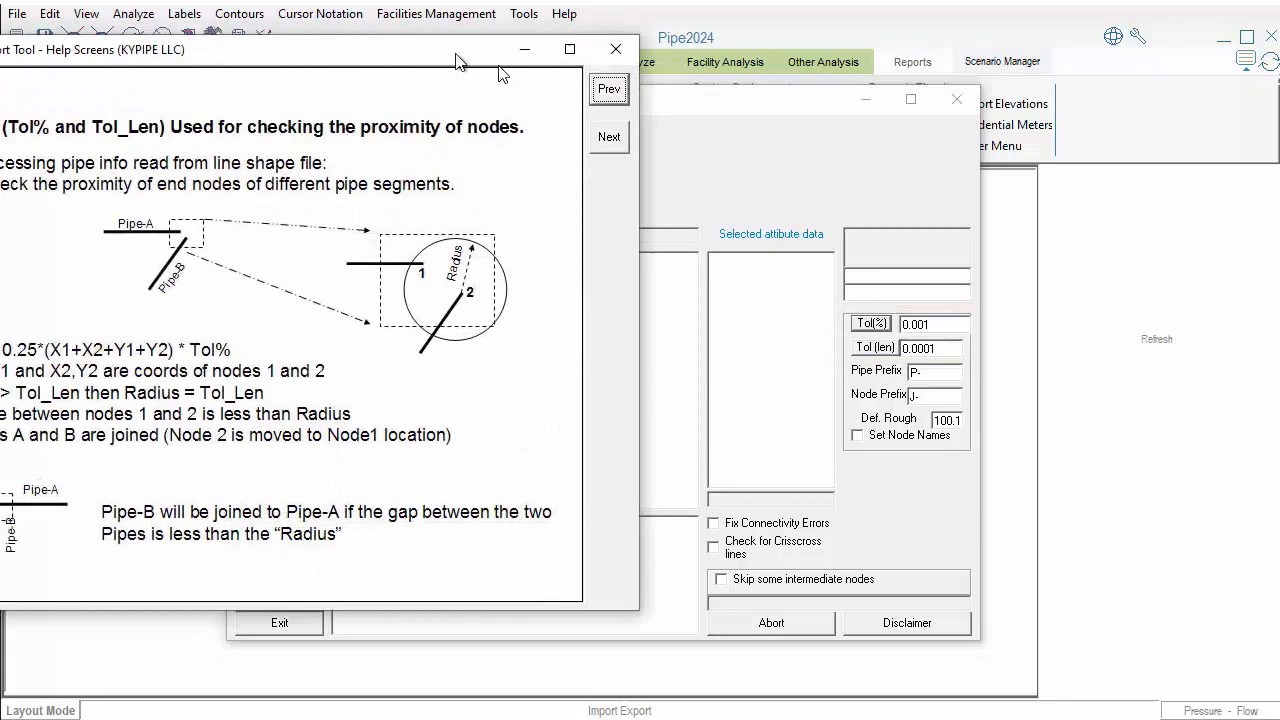
drag(455, 55, 790, 124)
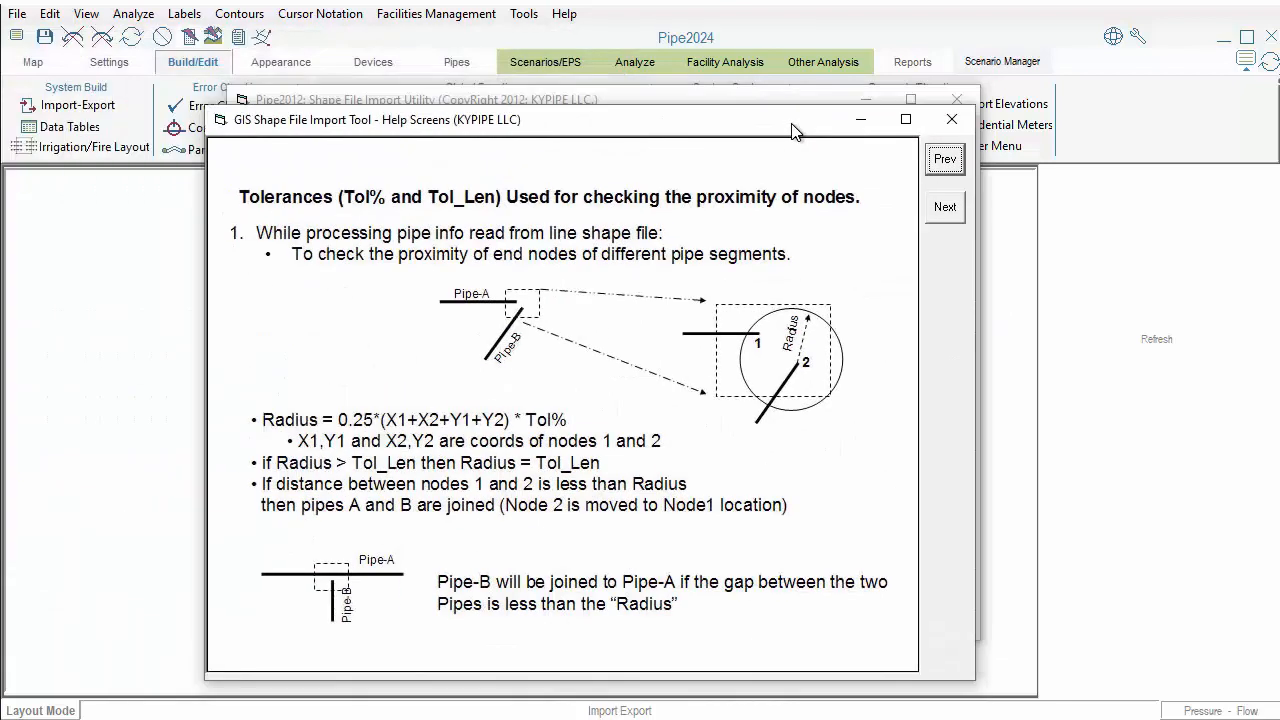
click(954, 128)
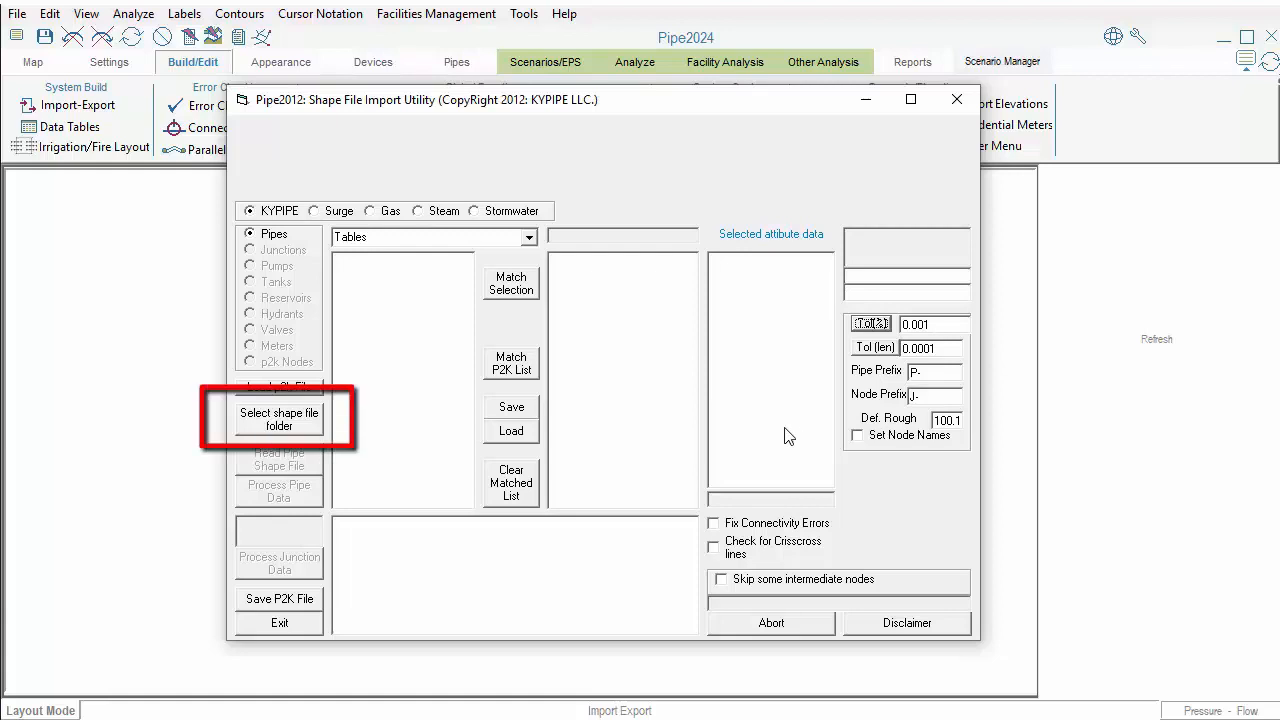
Set the shape file folder to Example Shape Files by choosing Waterlines.shp, and allow a temp folder for the long file names.
click(309, 428)
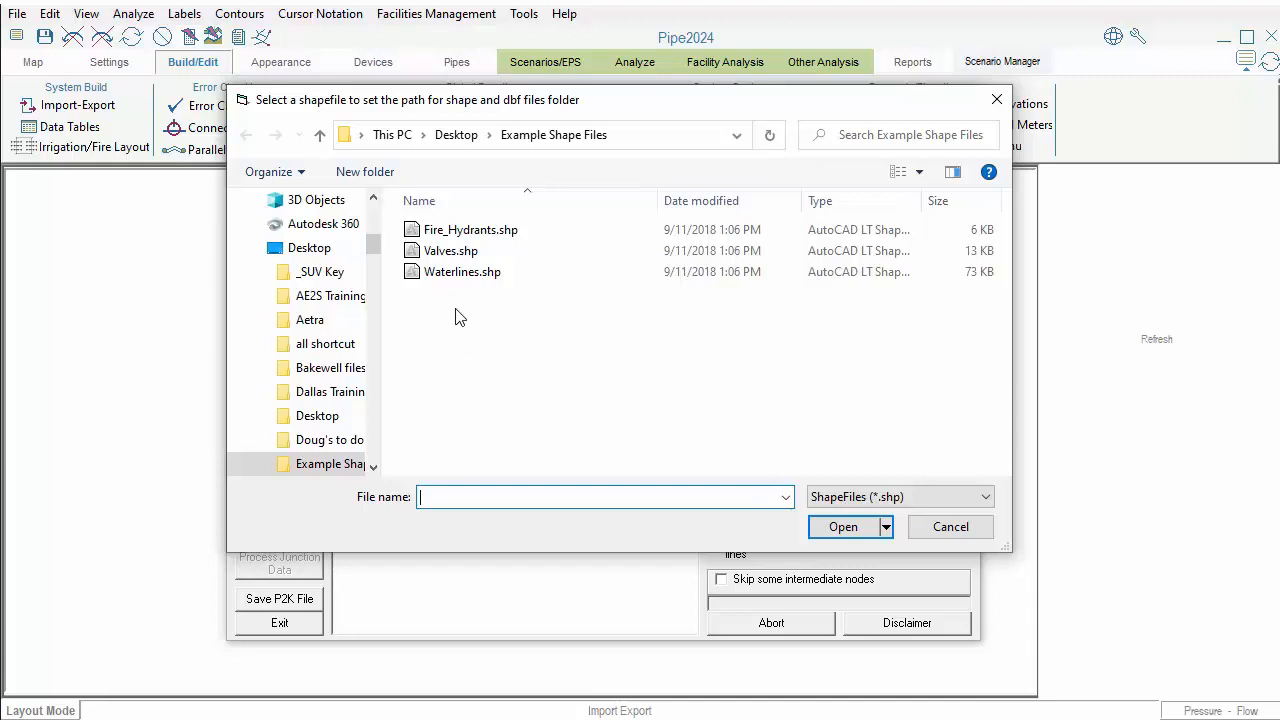
click(452, 280)
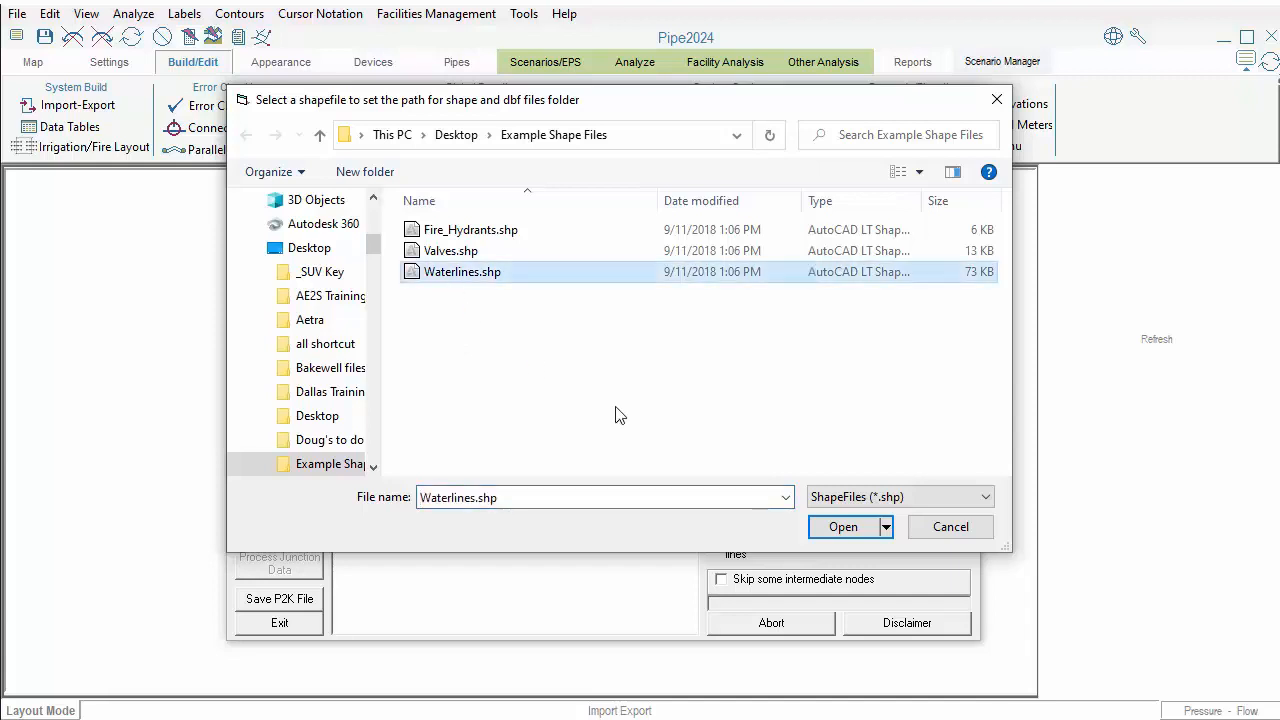
click(845, 527)
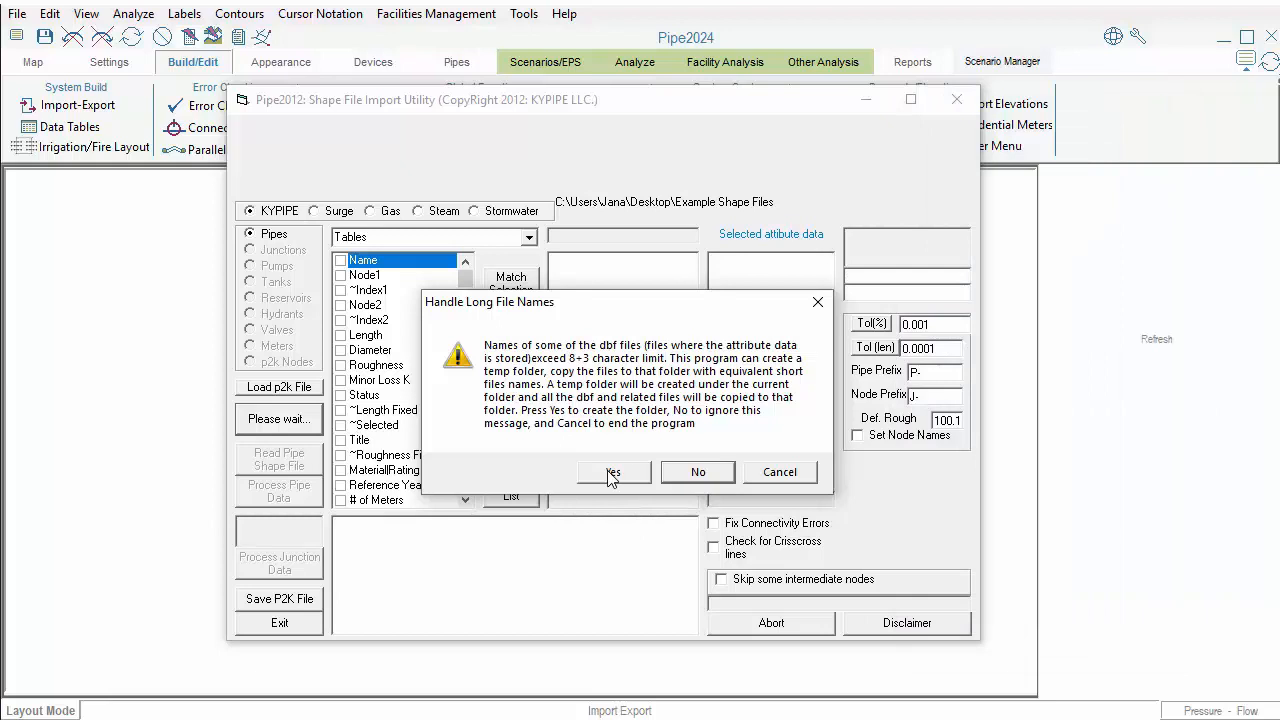
click(611, 472)
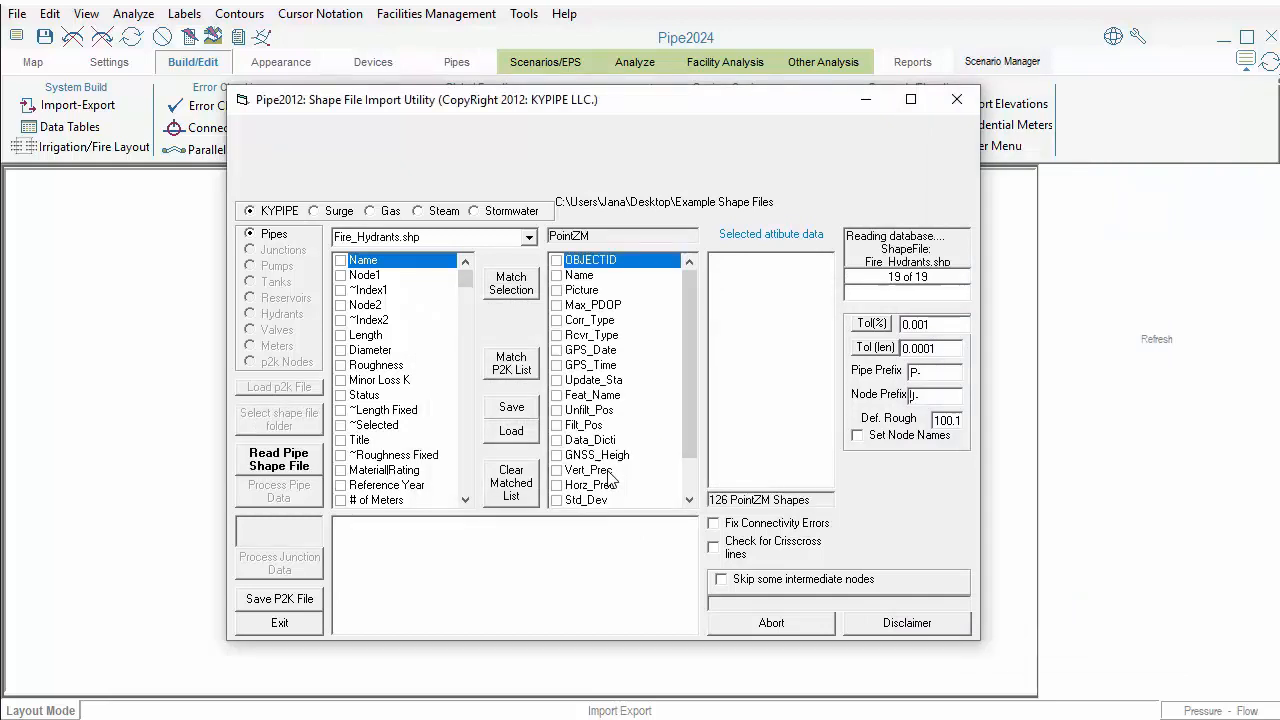
Choose Waterlines.shp as the pipe shape file and match the Diameter attribute to its Size field.
click(529, 239)
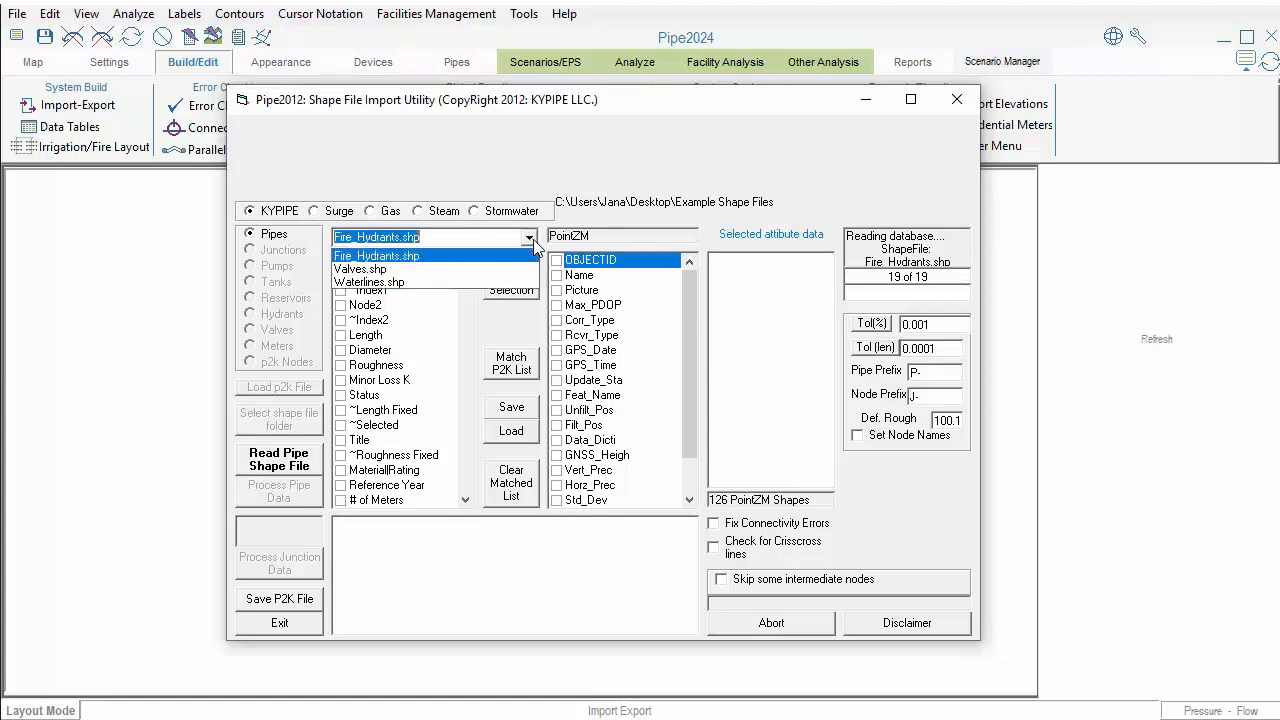
click(517, 282)
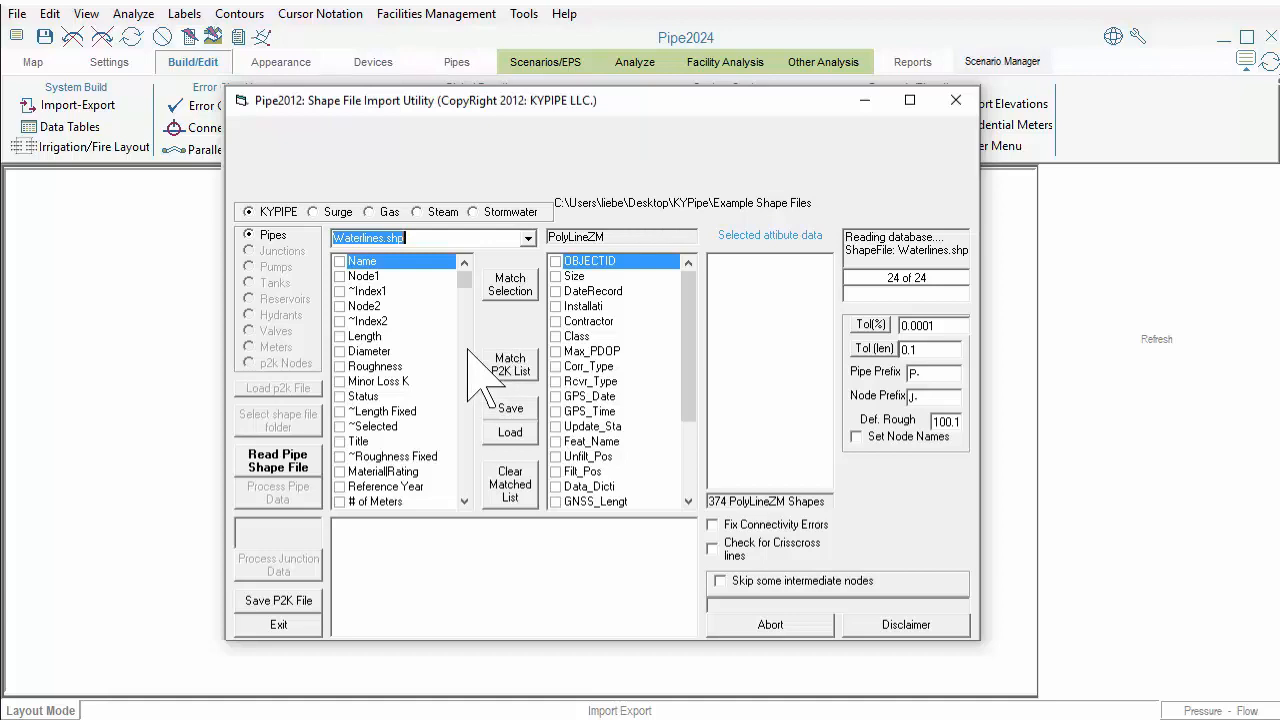
click(340, 352)
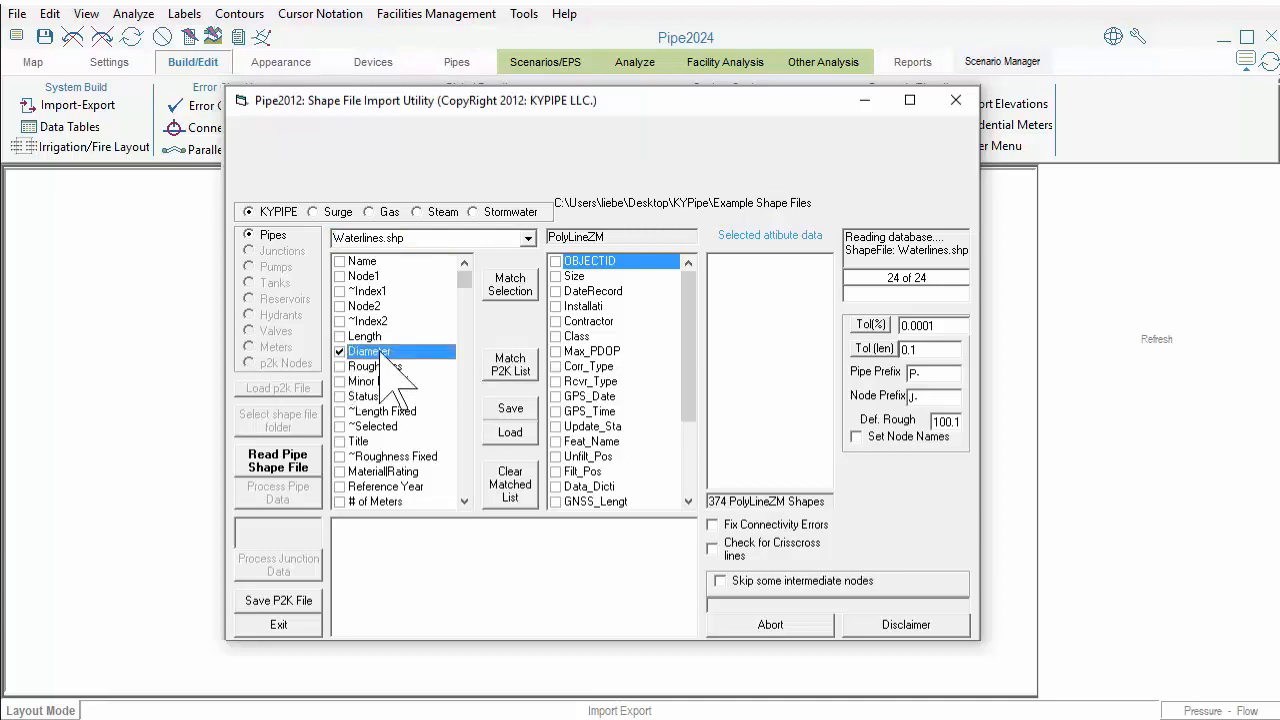
click(556, 276)
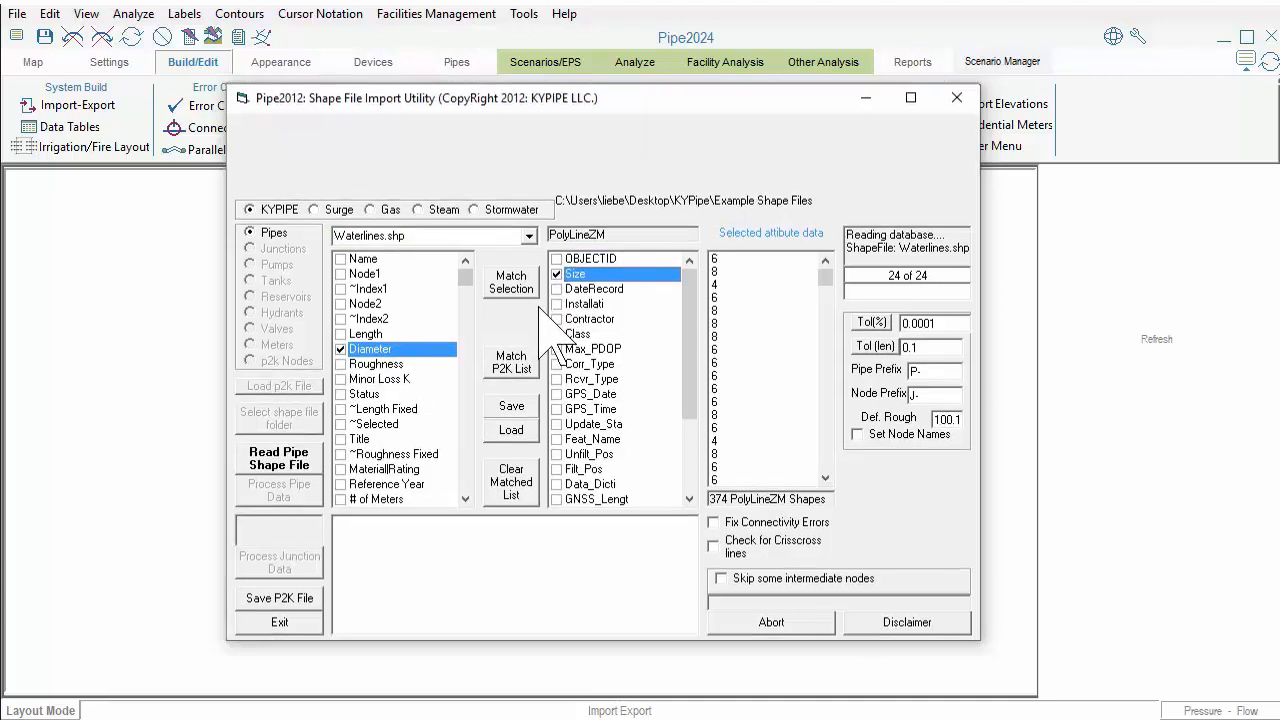
click(530, 289)
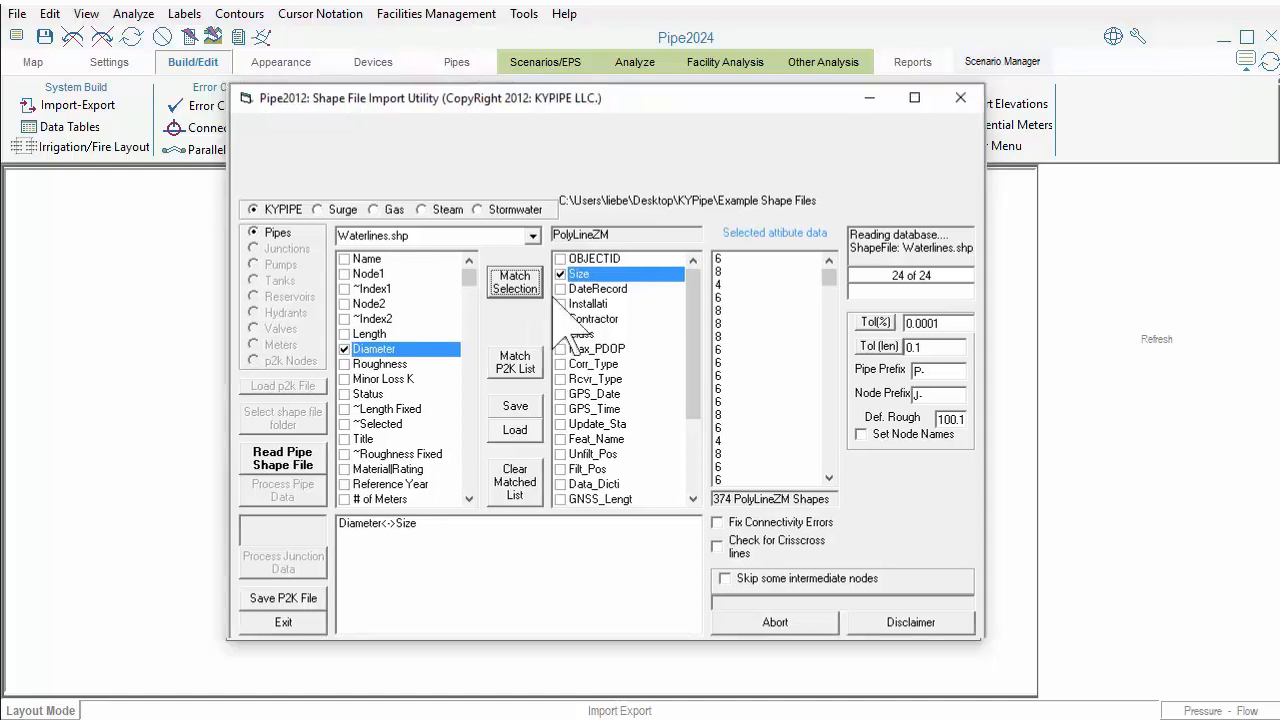
Match the User Data 1 pipe attribute to the DateRecord field of the waterlines.
click(558, 288)
drag(468, 276, 470, 300)
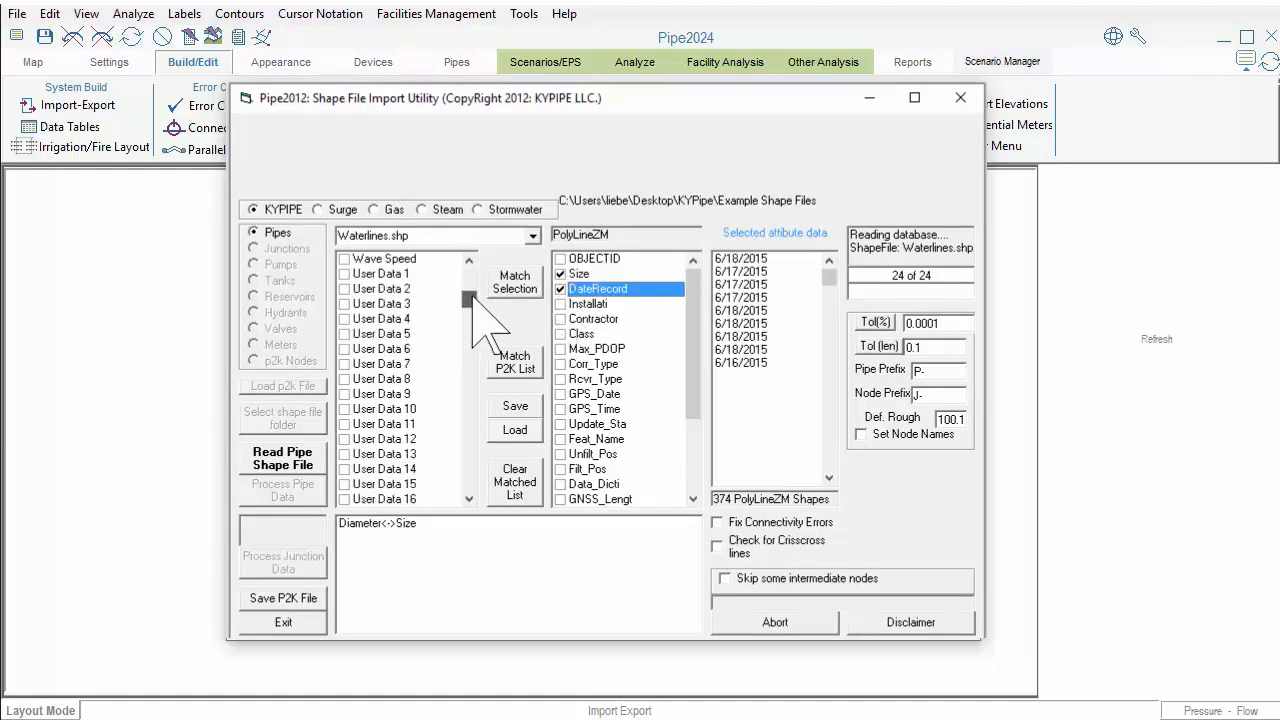
click(380, 289)
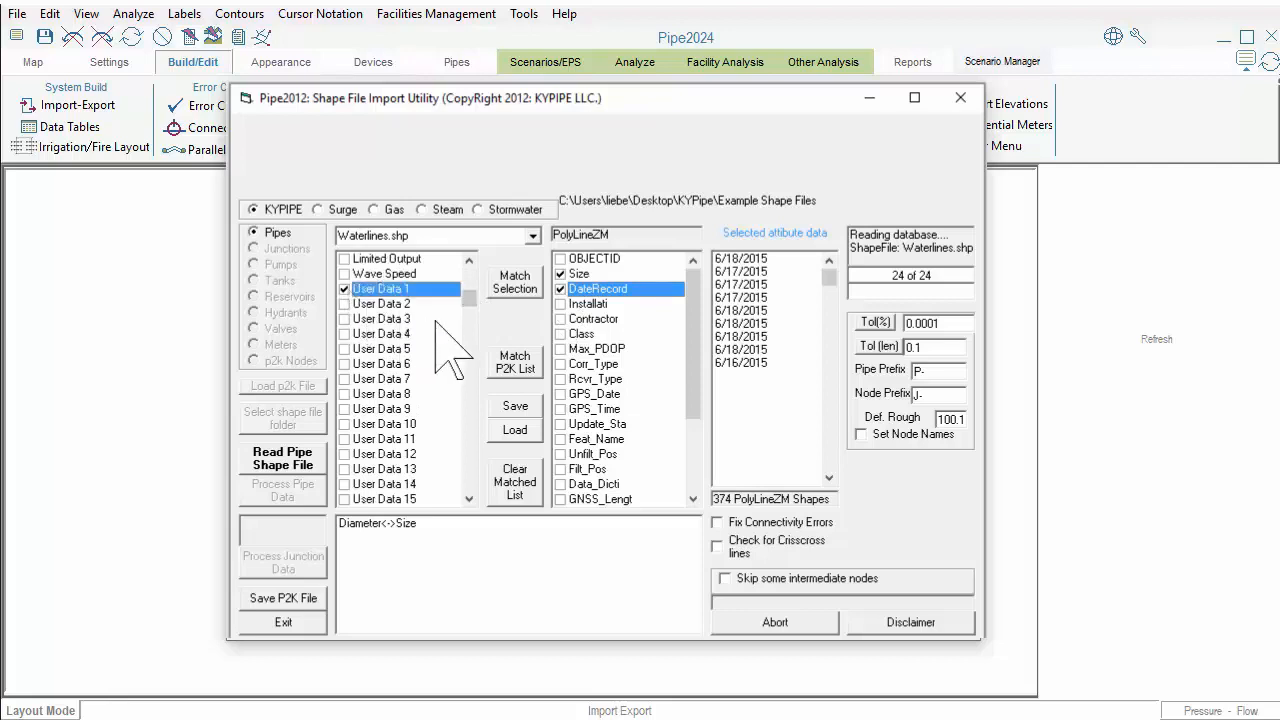
click(515, 283)
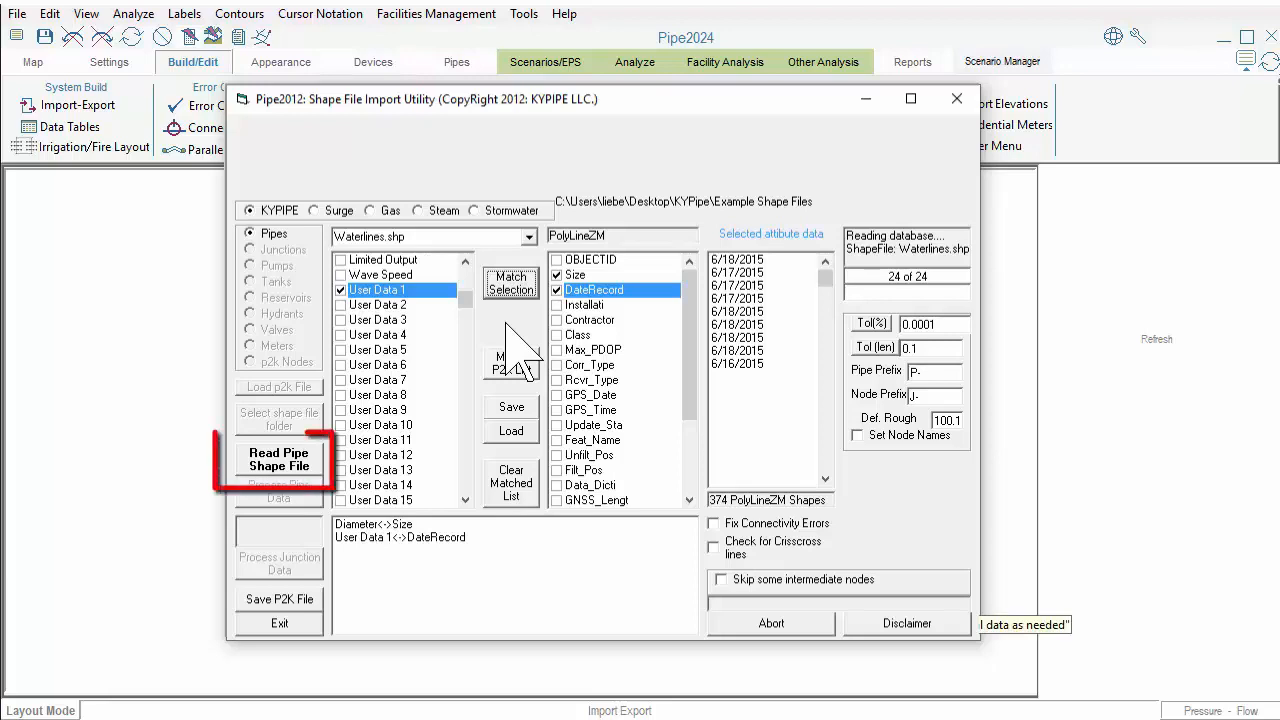
Read the Waterlines pipe shape file and process its pipe data with the matched attributes.
click(512, 357)
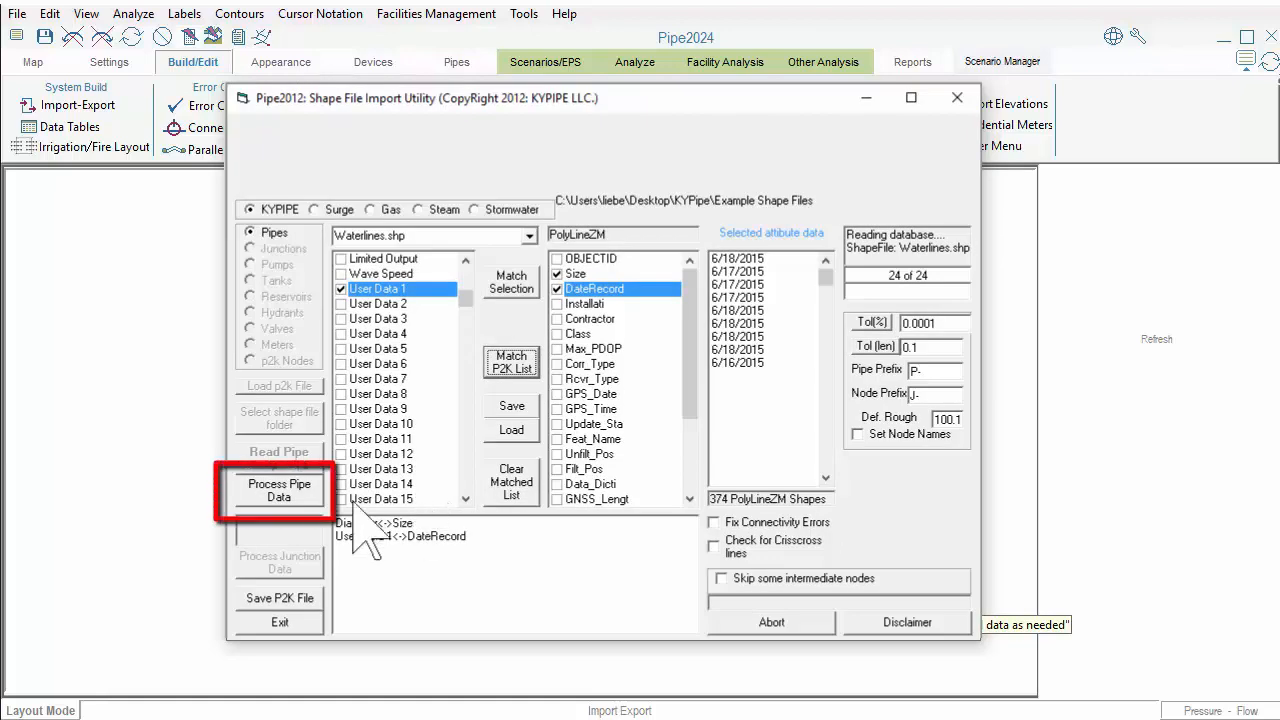
click(318, 510)
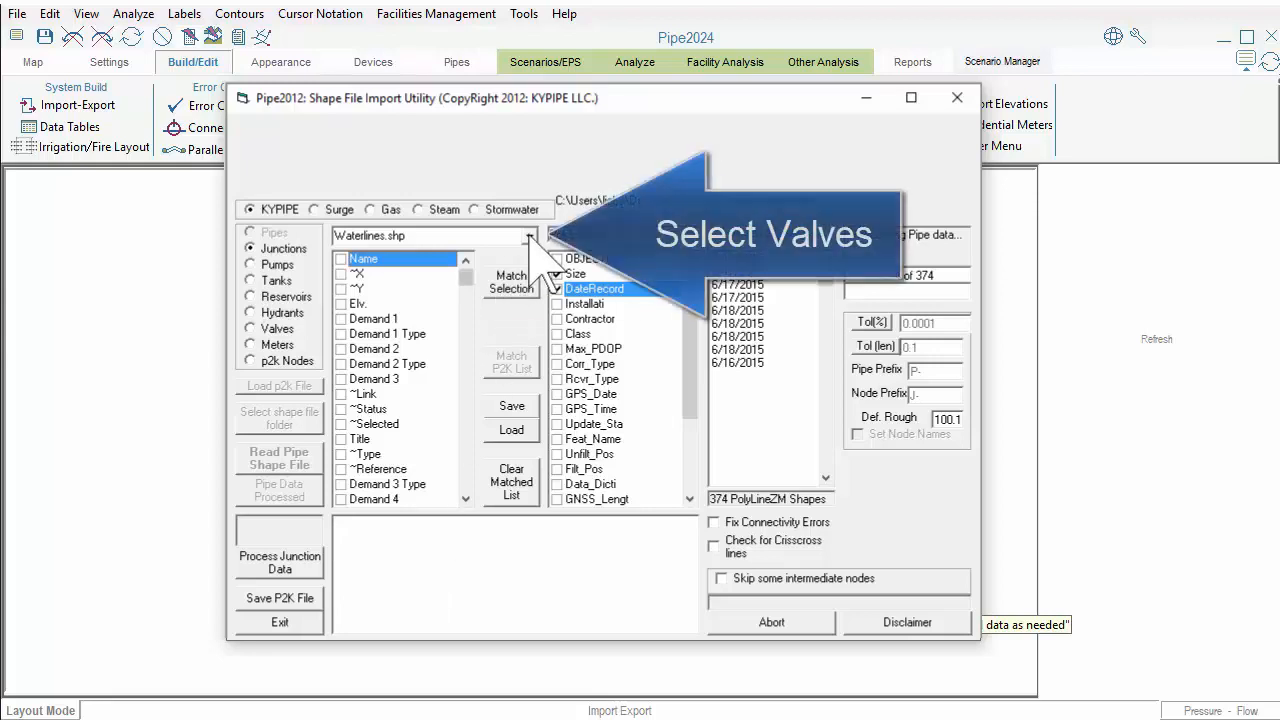
Choose Valves.shp, set the element type to Valves and process the valve data.
click(490, 236)
click(408, 268)
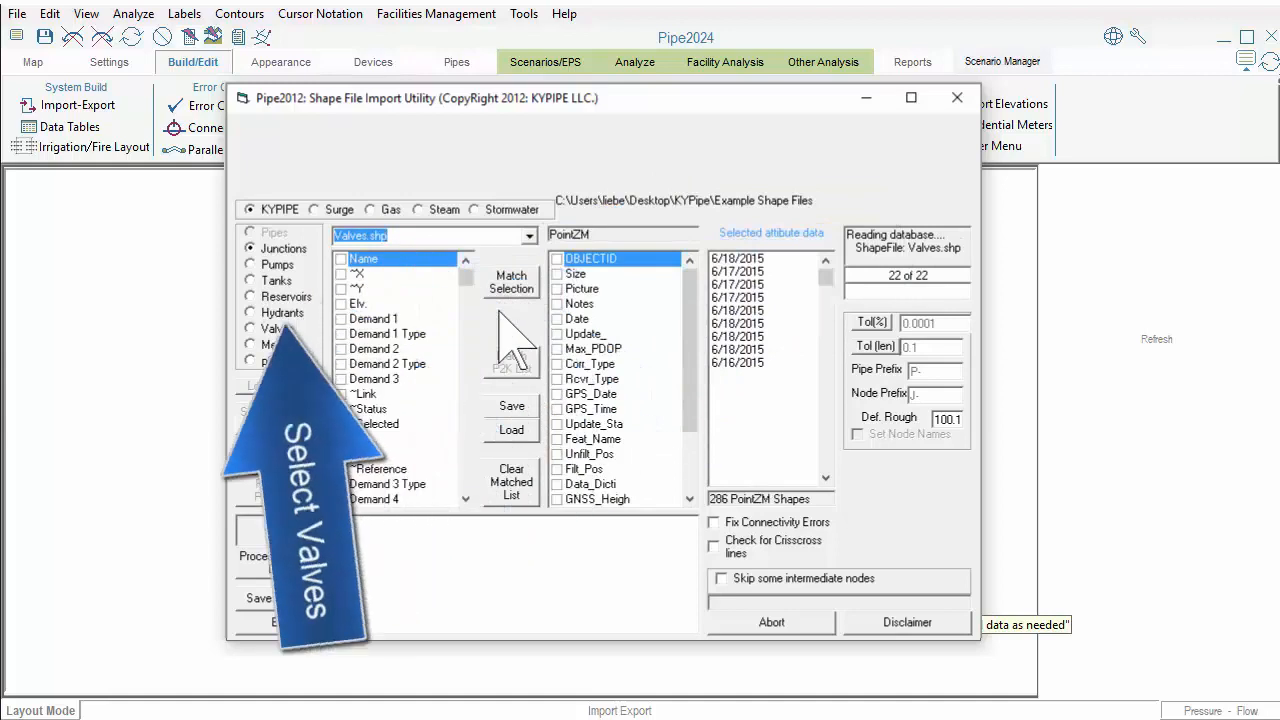
click(268, 328)
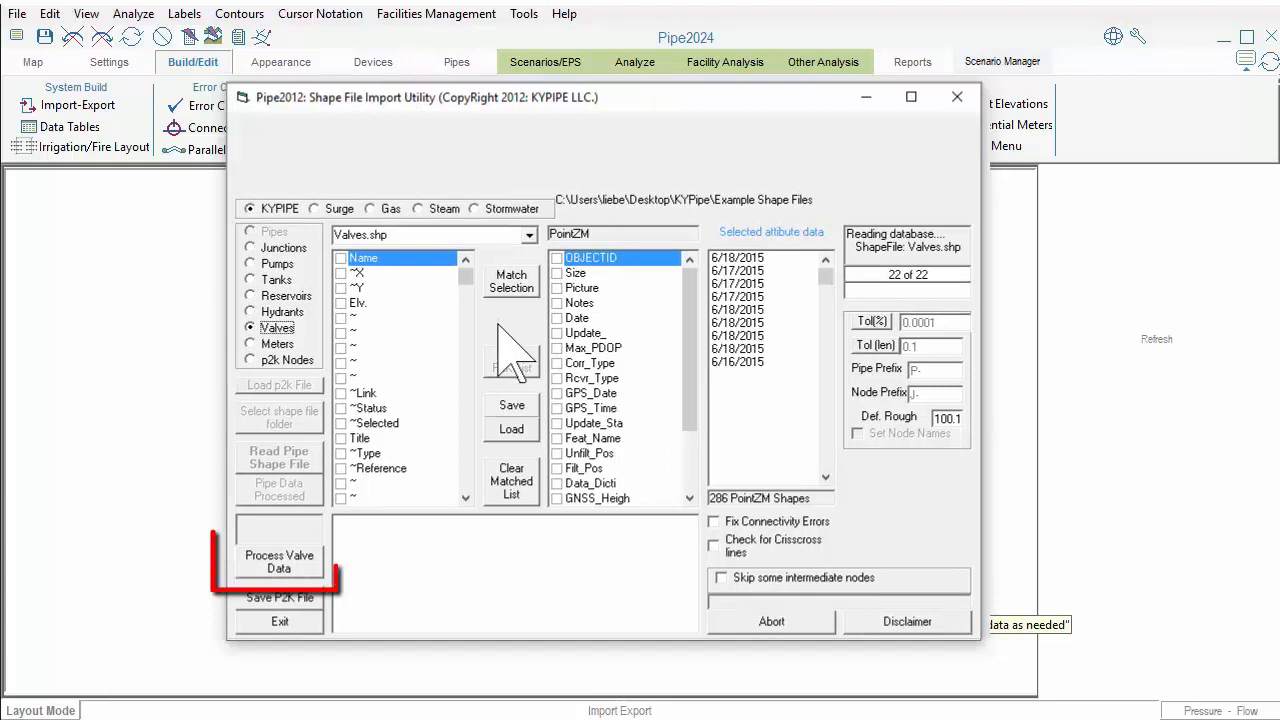
click(315, 566)
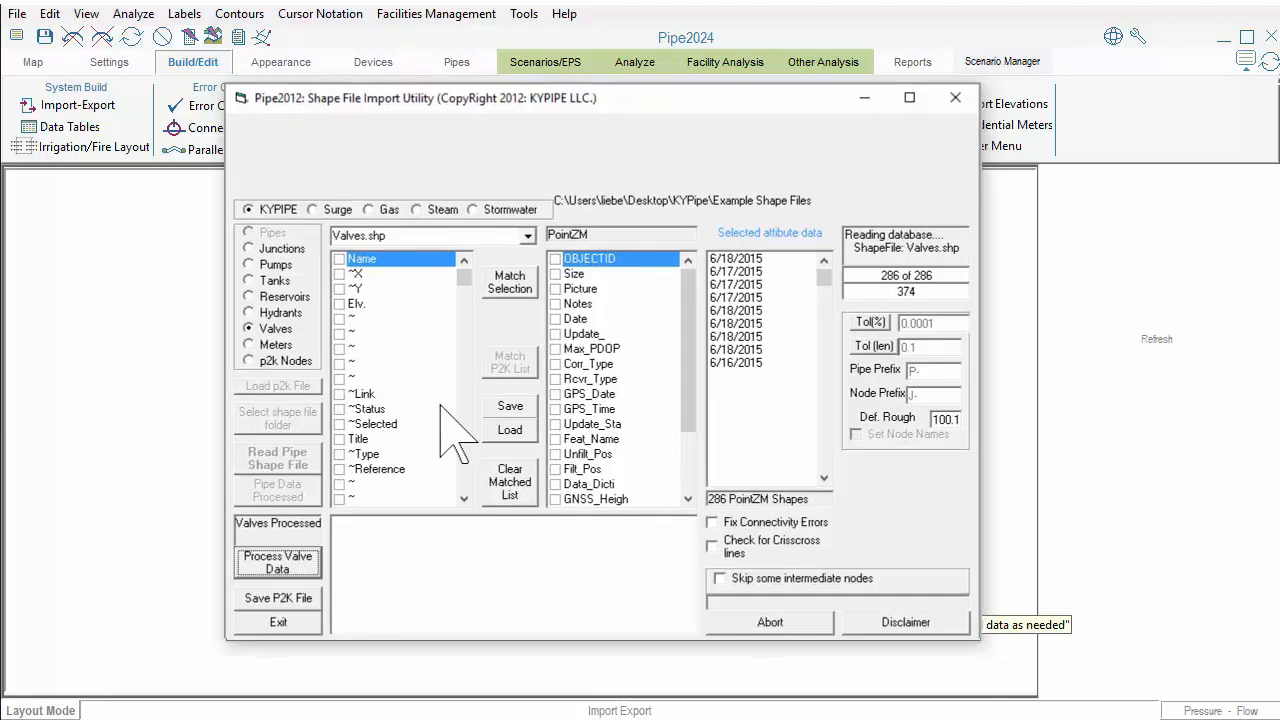
Choose Fire_Hydrants.shp, set the element type to Hydrants and process the hydrant data.
click(527, 237)
click(470, 252)
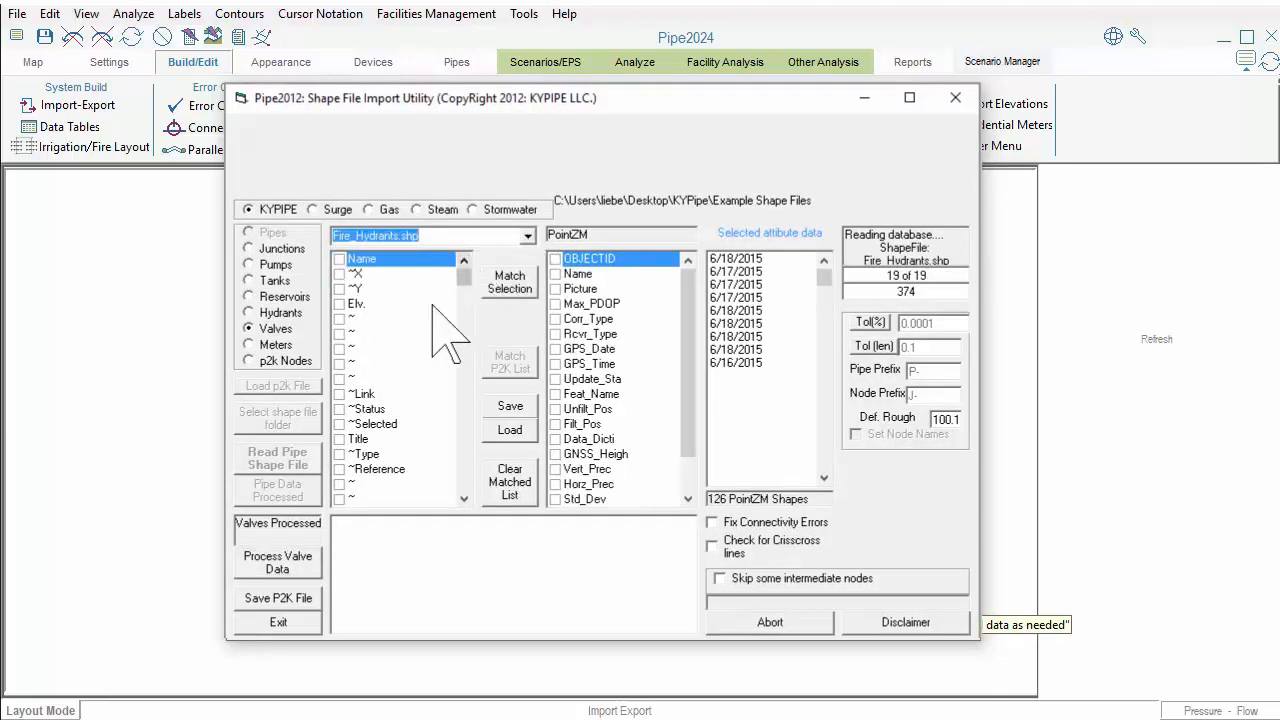
click(252, 312)
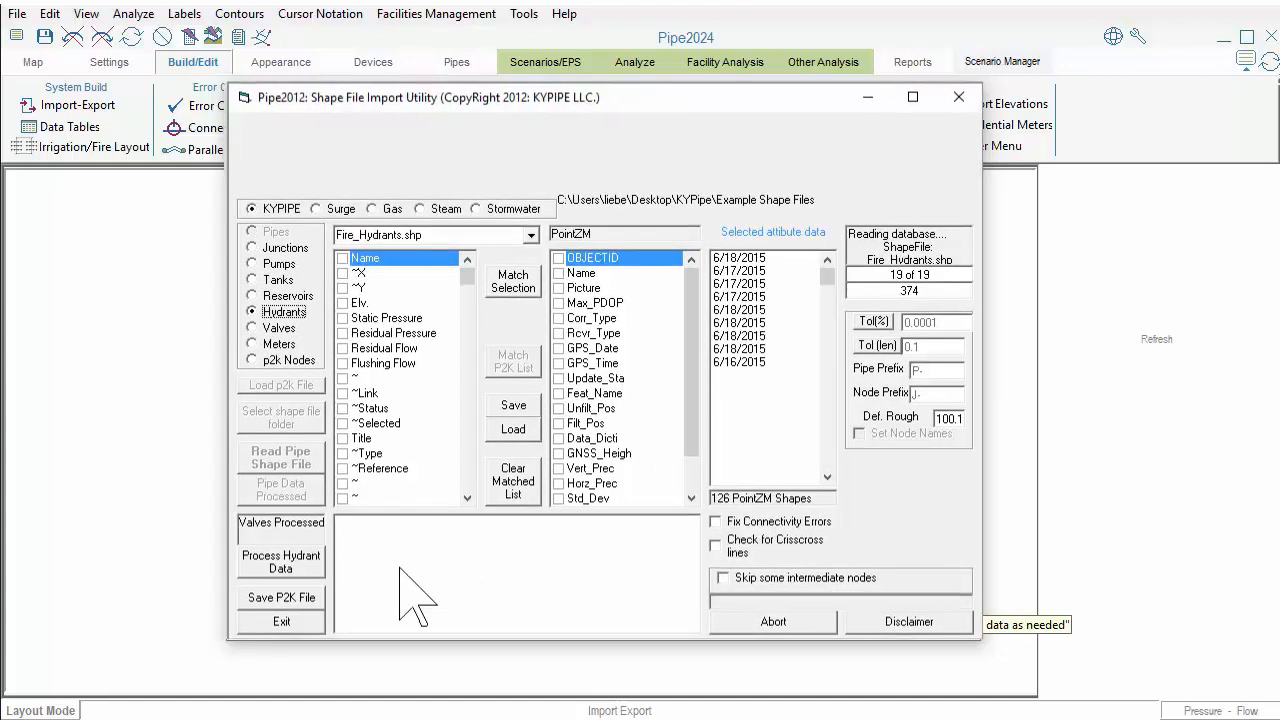
click(297, 566)
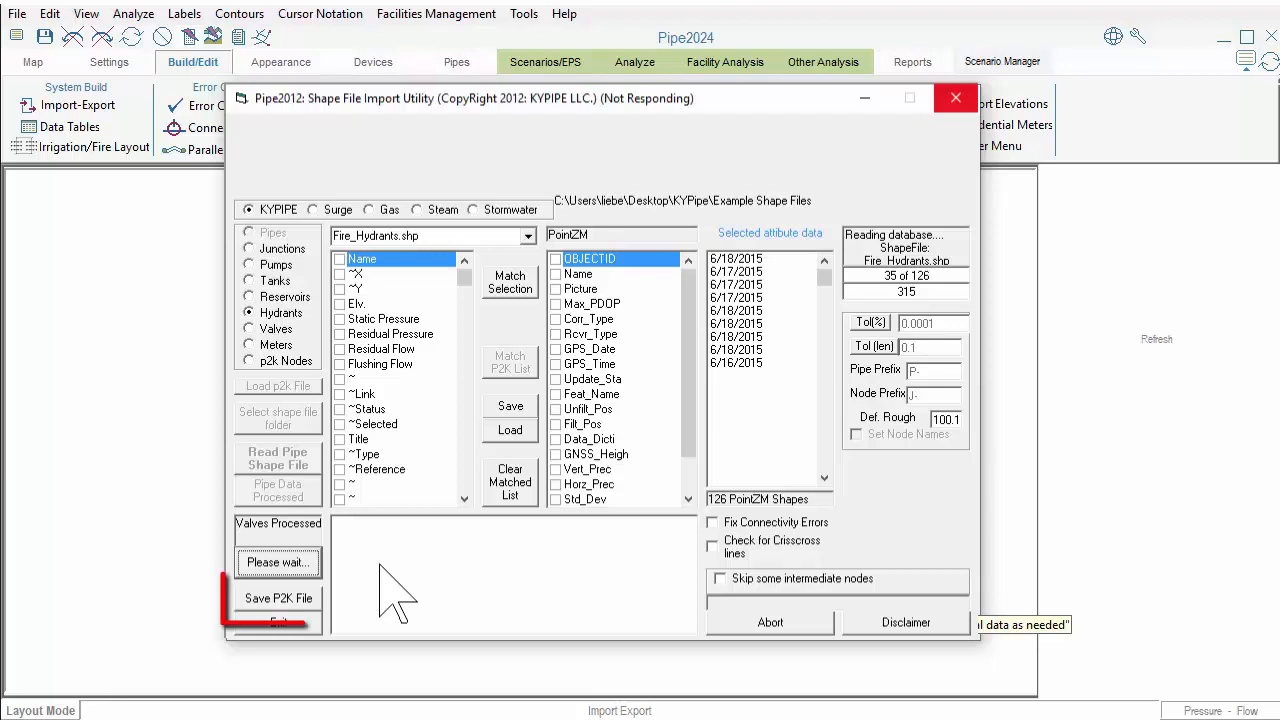
Save the converted network as a P2K file named GIS Import in Example Shape Files and exit the import utility.
click(299, 606)
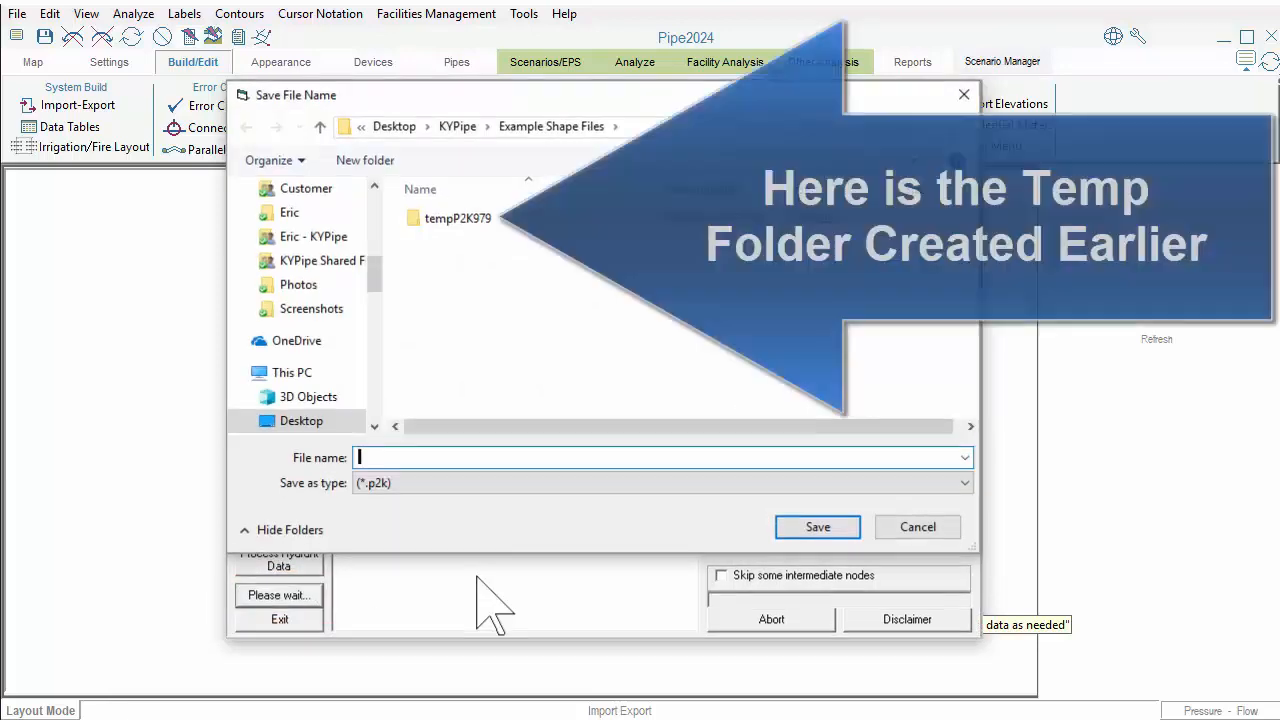
text(GIS Im)
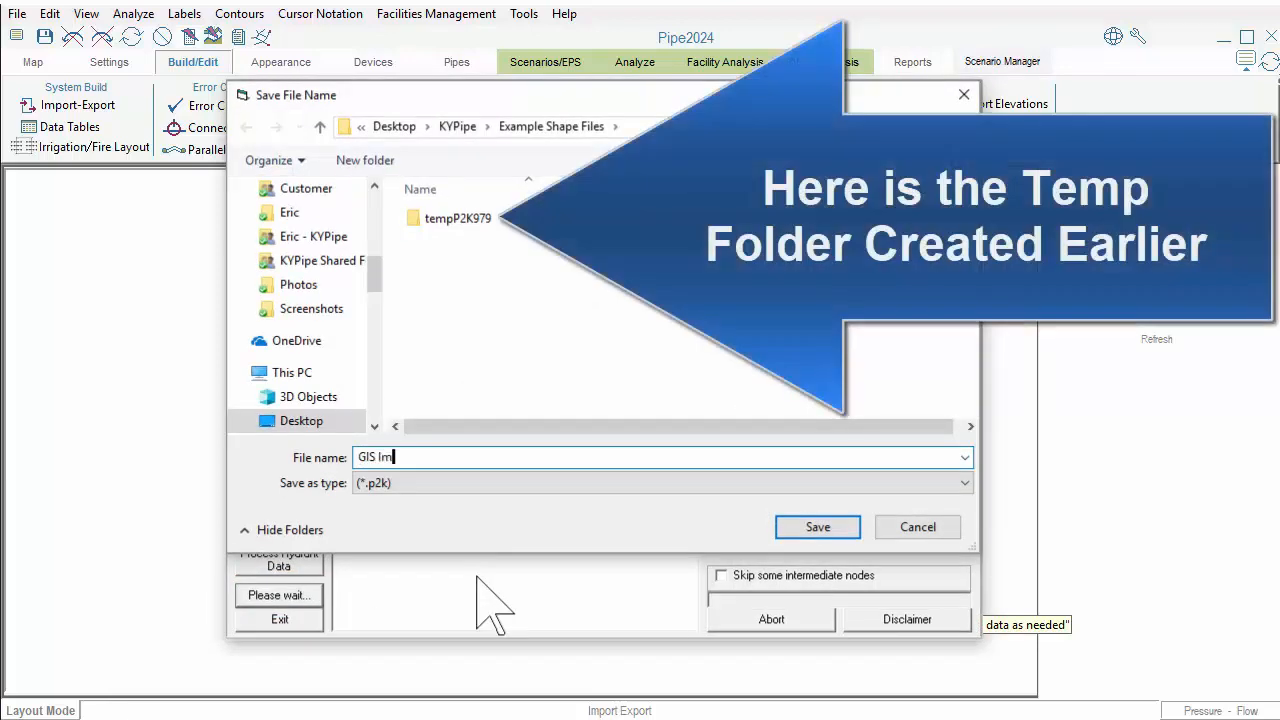
text(port)
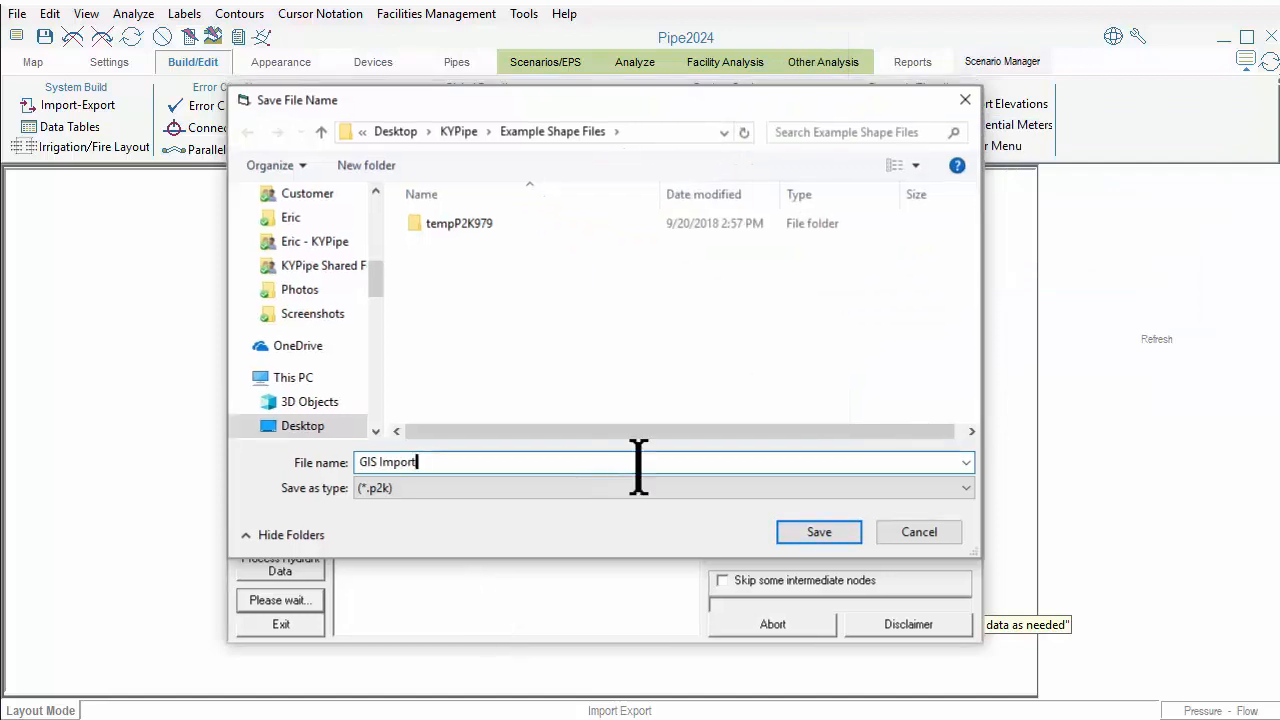
click(815, 532)
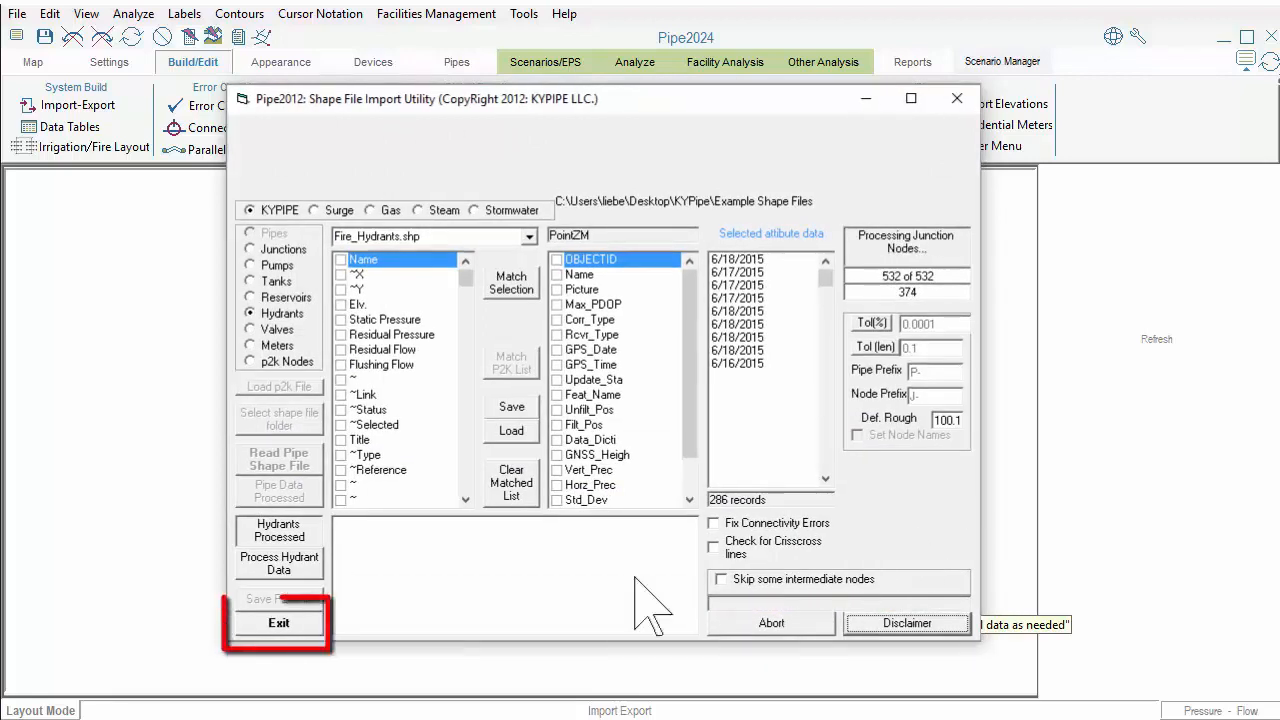
click(279, 622)
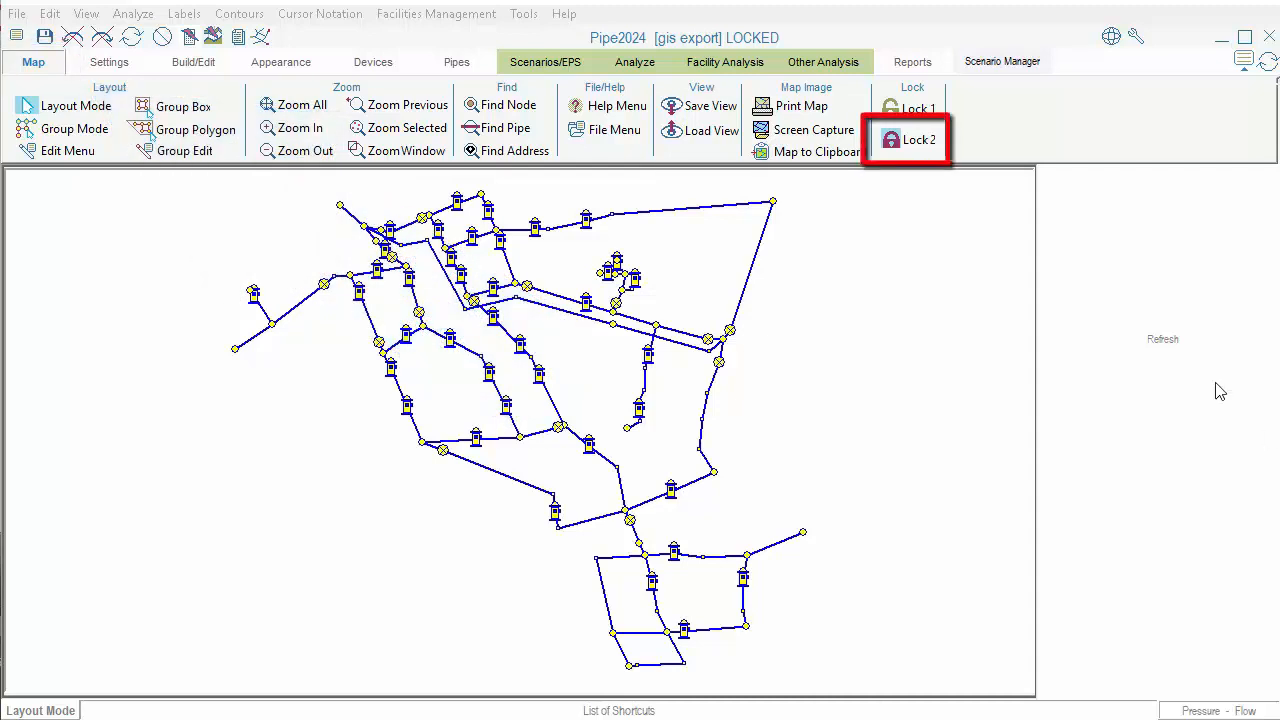
Unlock the map by releasing Lock 2 and enable the display of internet maps as the background.
click(895, 147)
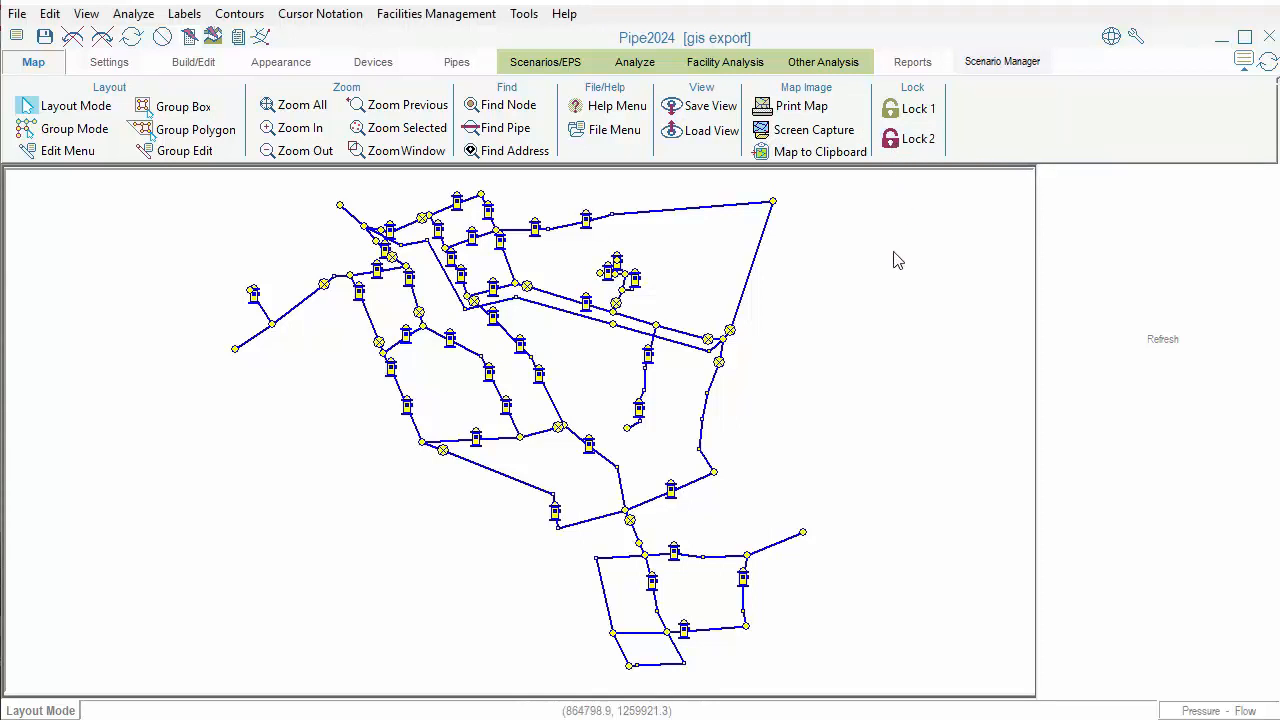
click(284, 68)
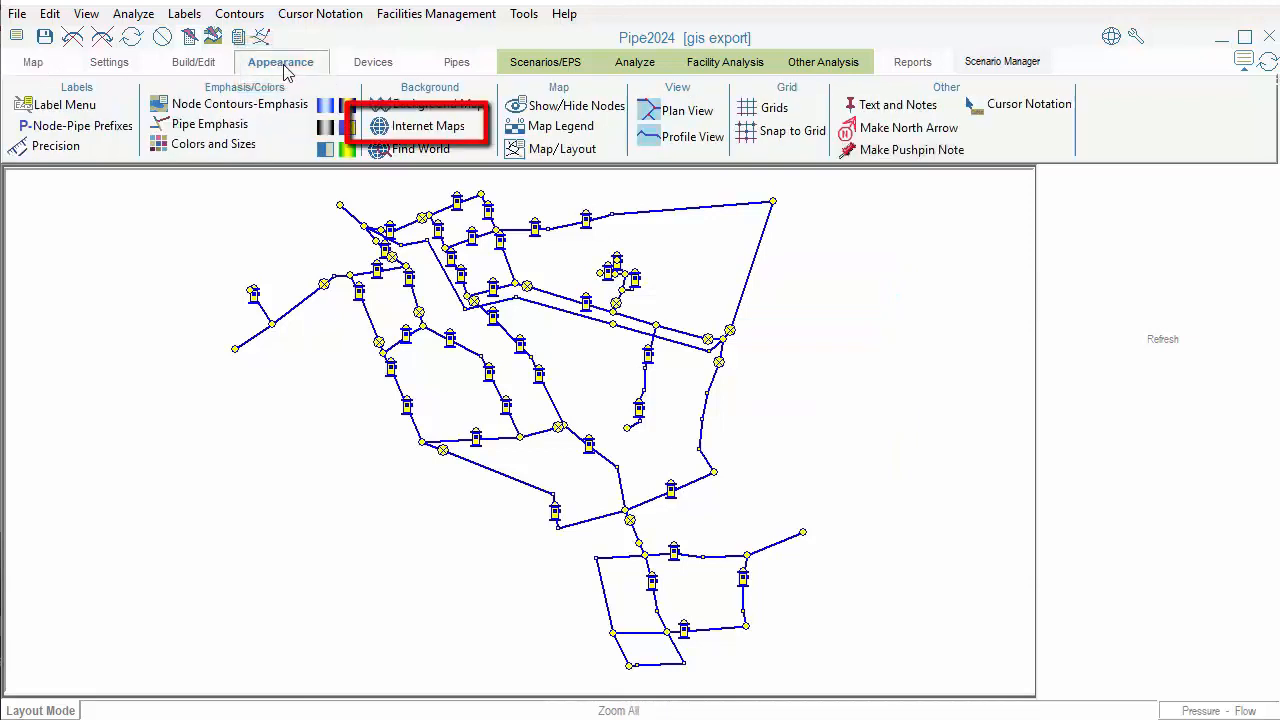
click(410, 130)
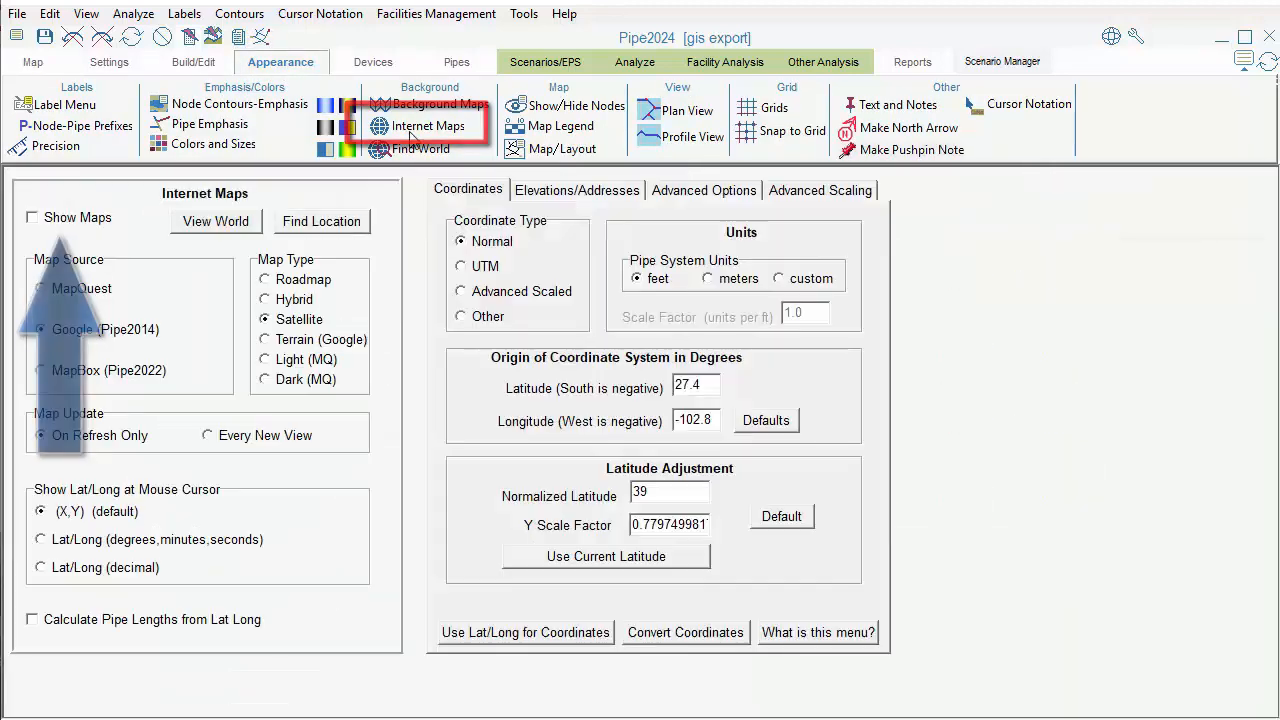
click(46, 220)
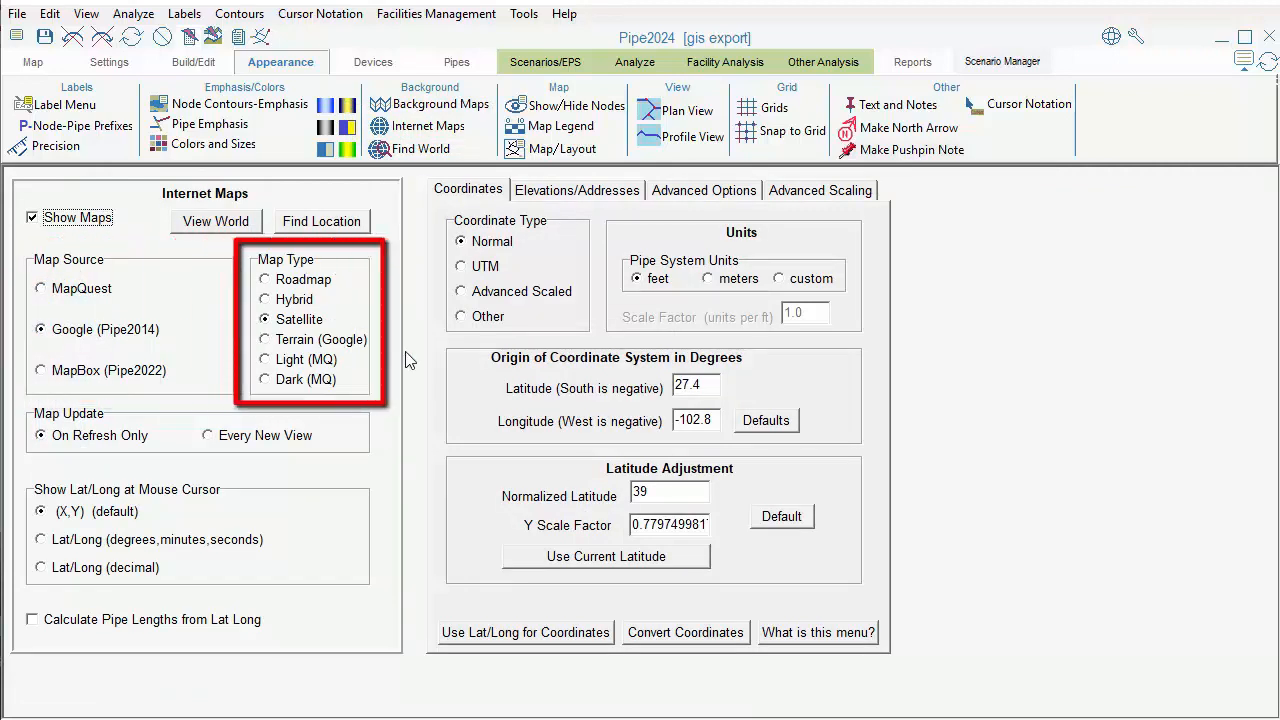
Set the coordinate type to Other with New York Central StatePlane FIPS 1600 NAD83 United States and return to the map.
click(460, 318)
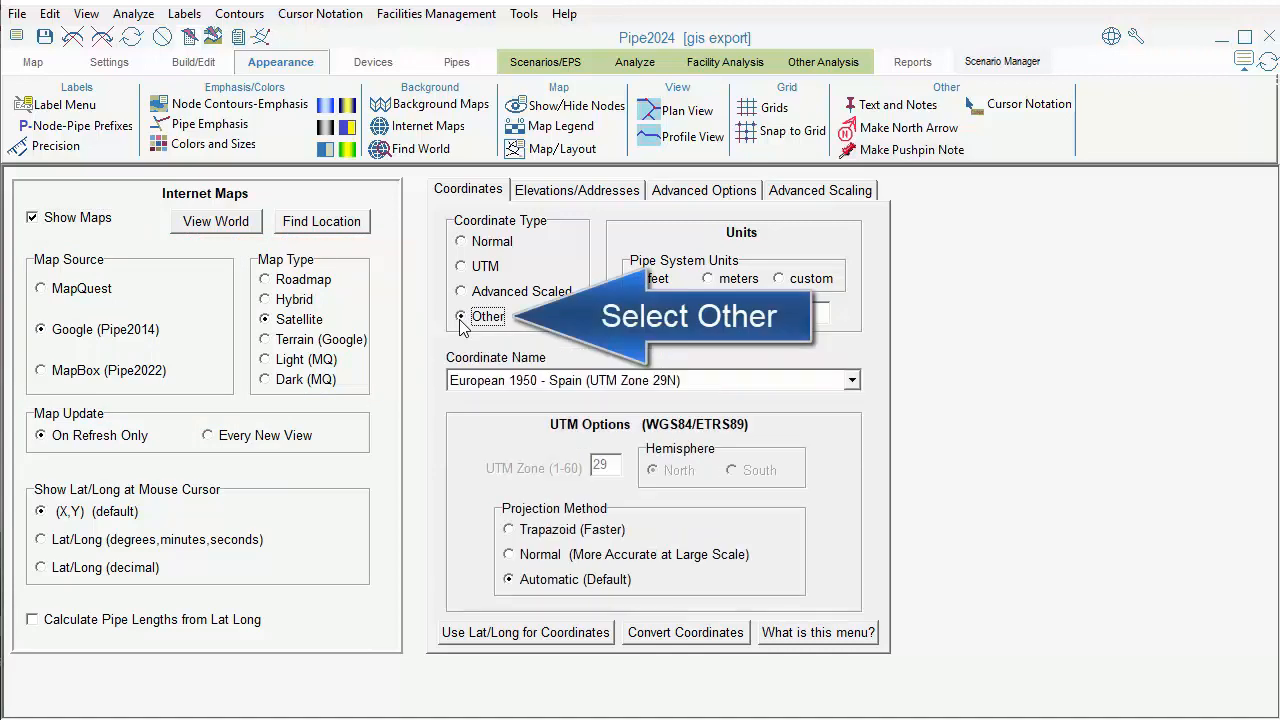
click(852, 381)
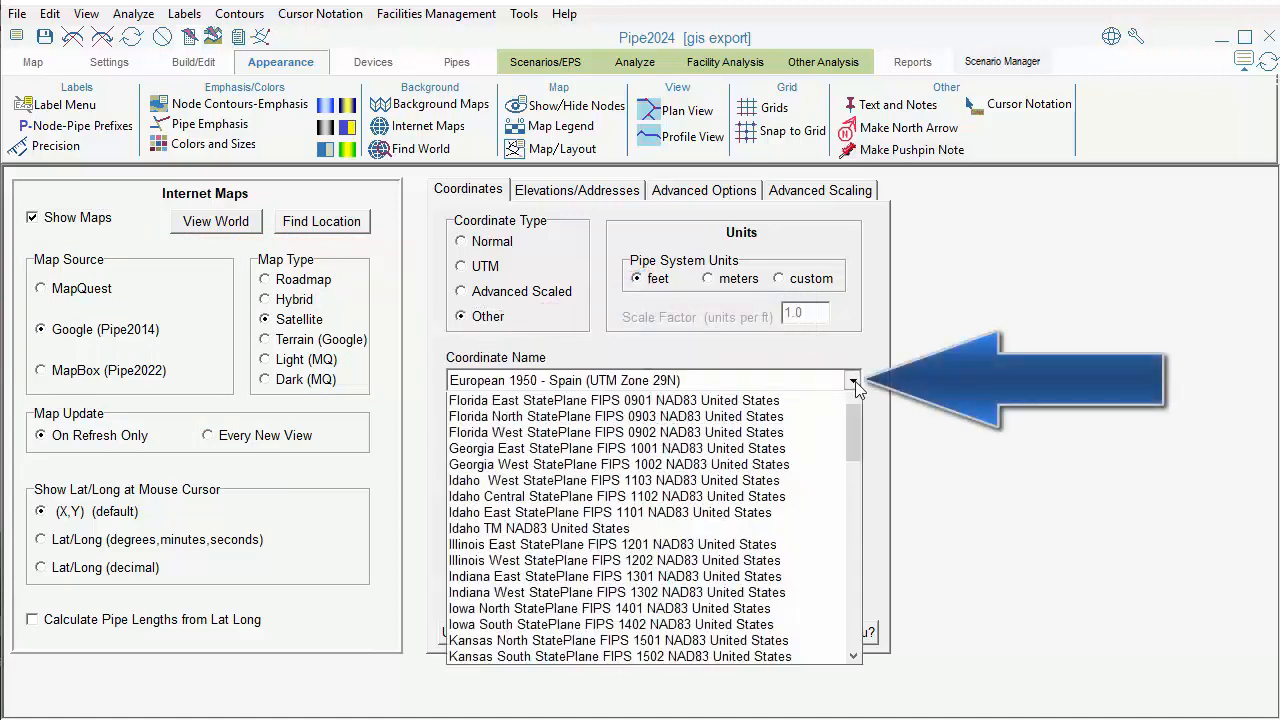
click(857, 577)
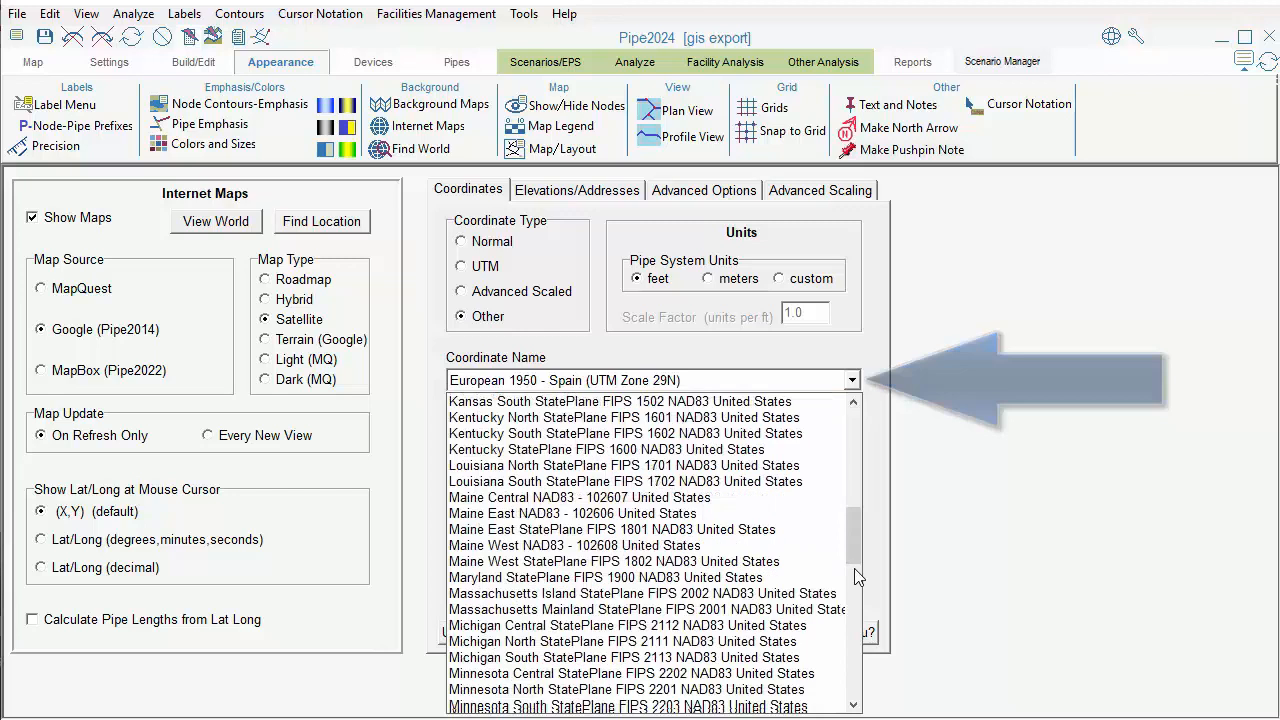
click(858, 606)
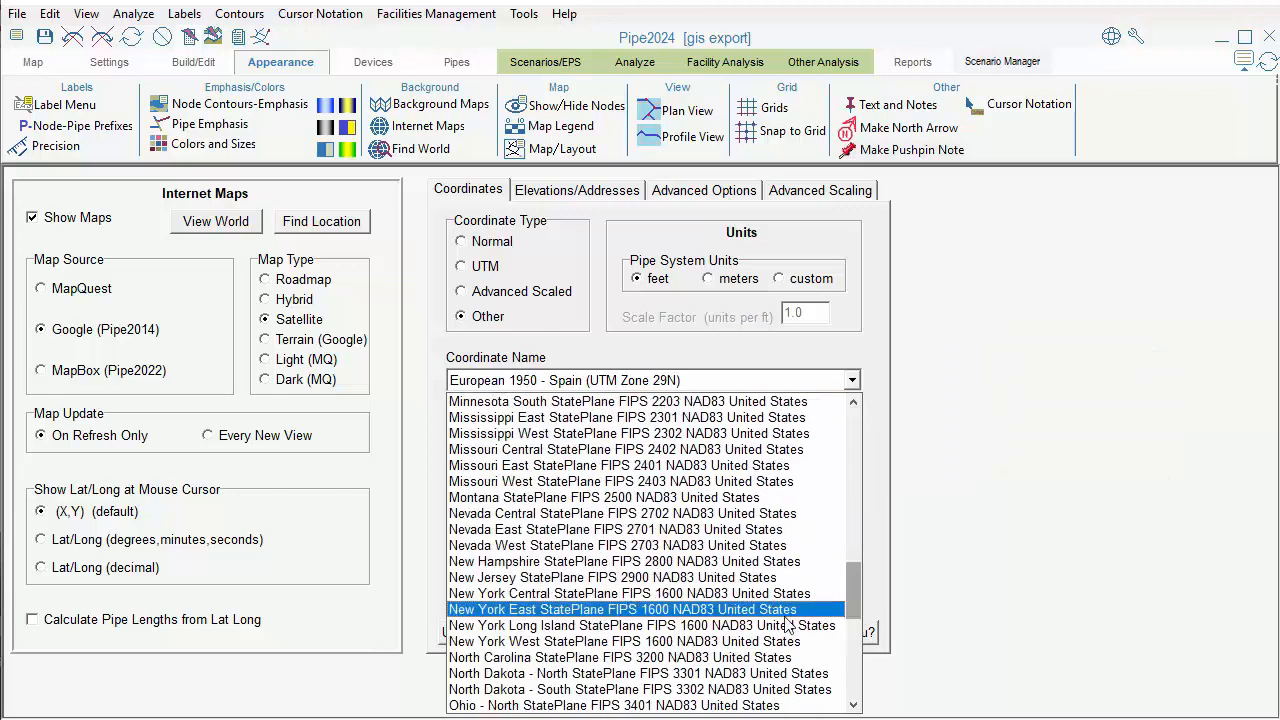
click(671, 594)
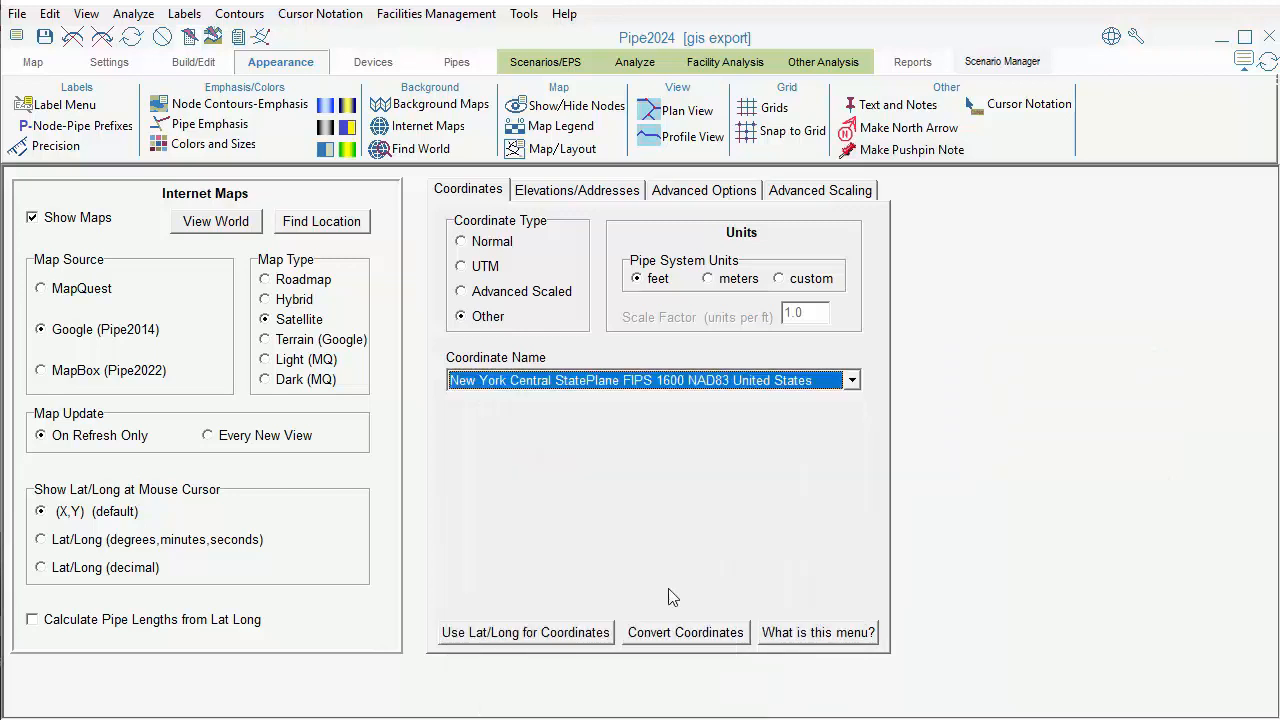
click(264, 39)
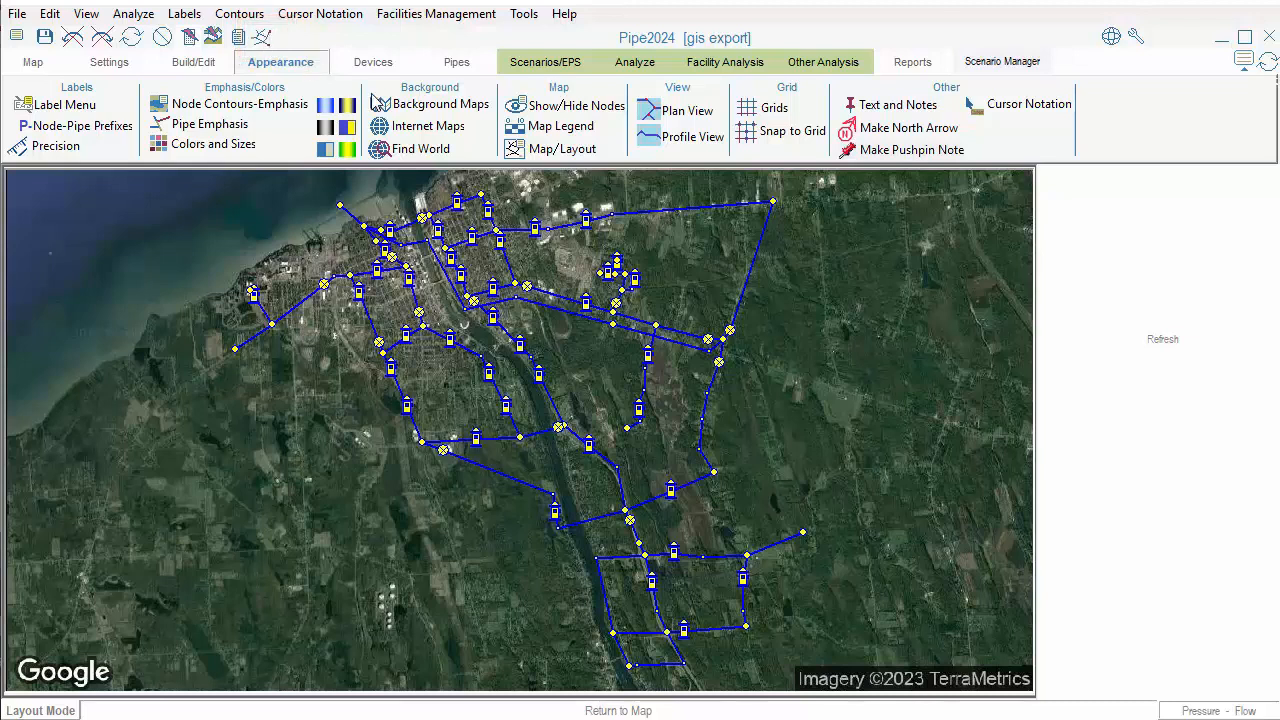
Update all elevations from the internet using USGS (USA) as the elevation source.
click(420, 128)
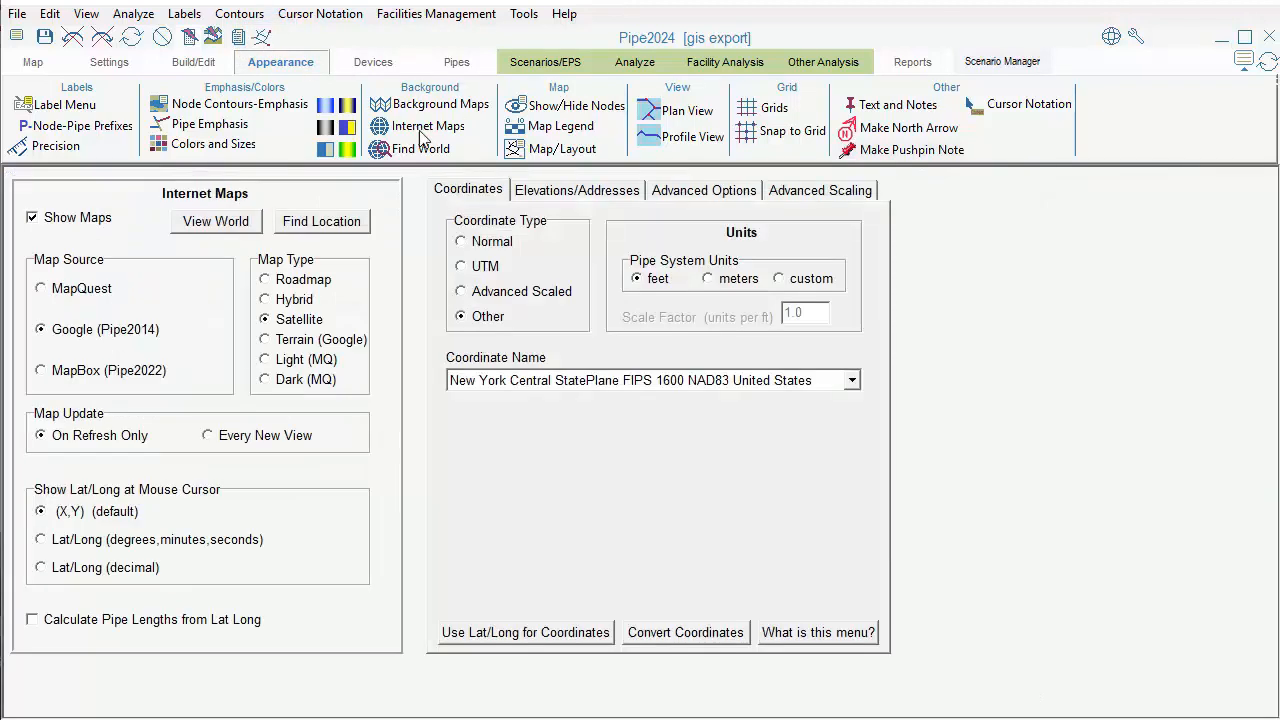
click(624, 199)
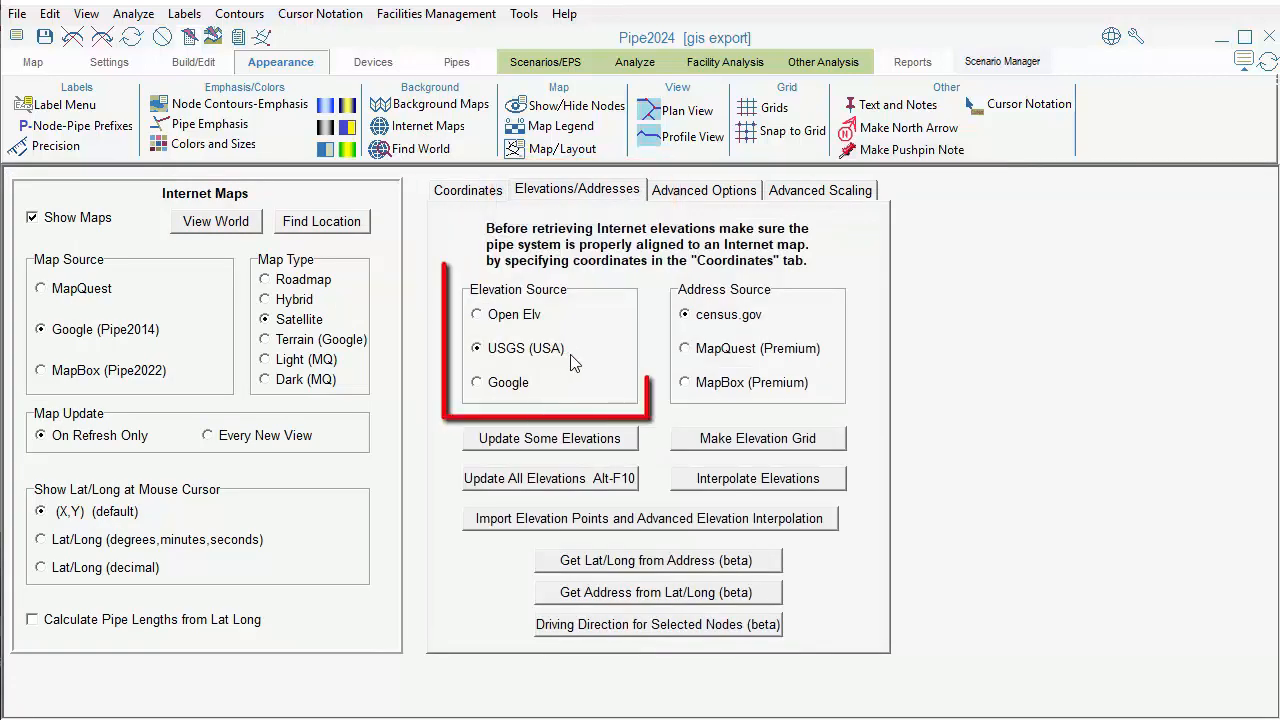
click(587, 481)
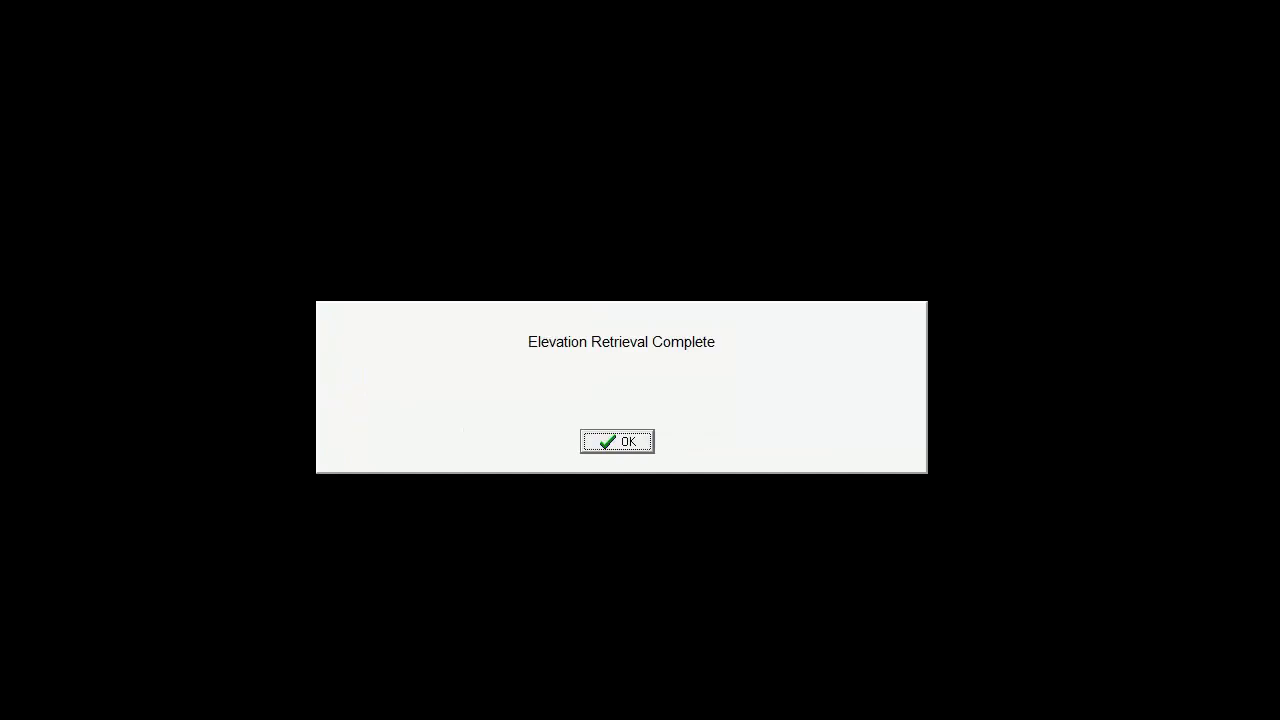
click(626, 442)
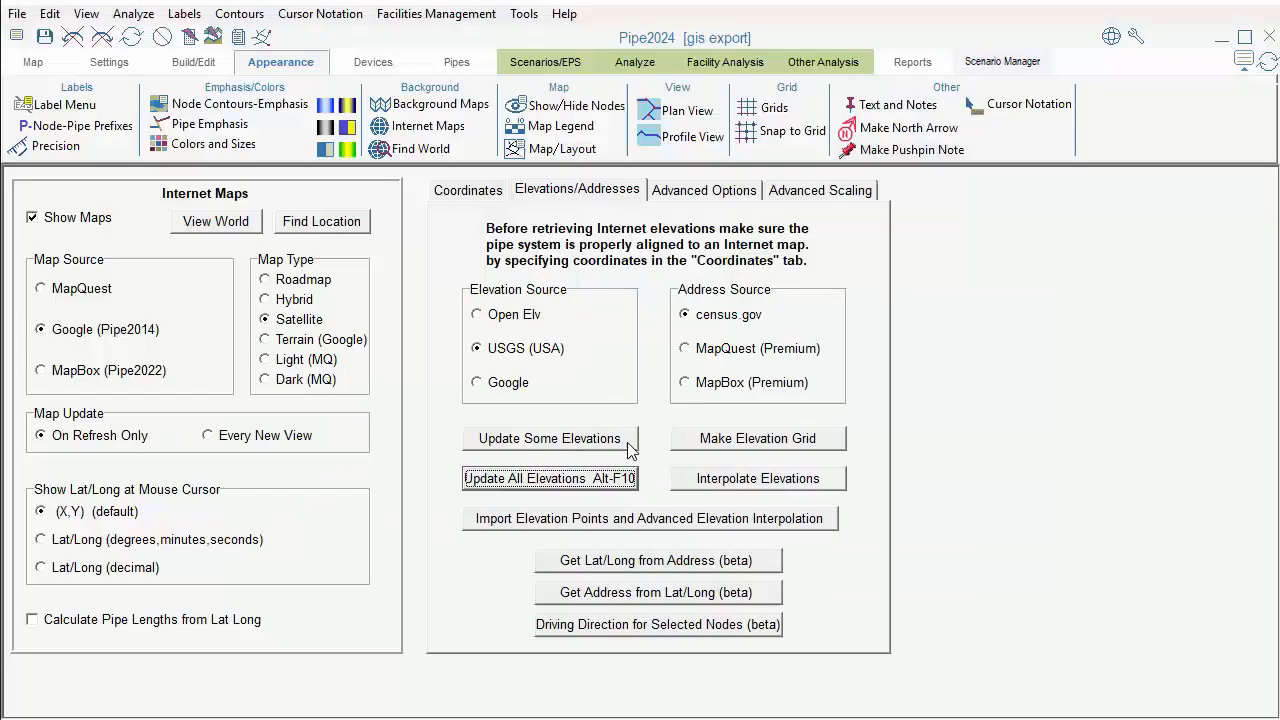
Return to the map and inspect the elevations of a junction, an intermediate node and a hydrant.
click(262, 37)
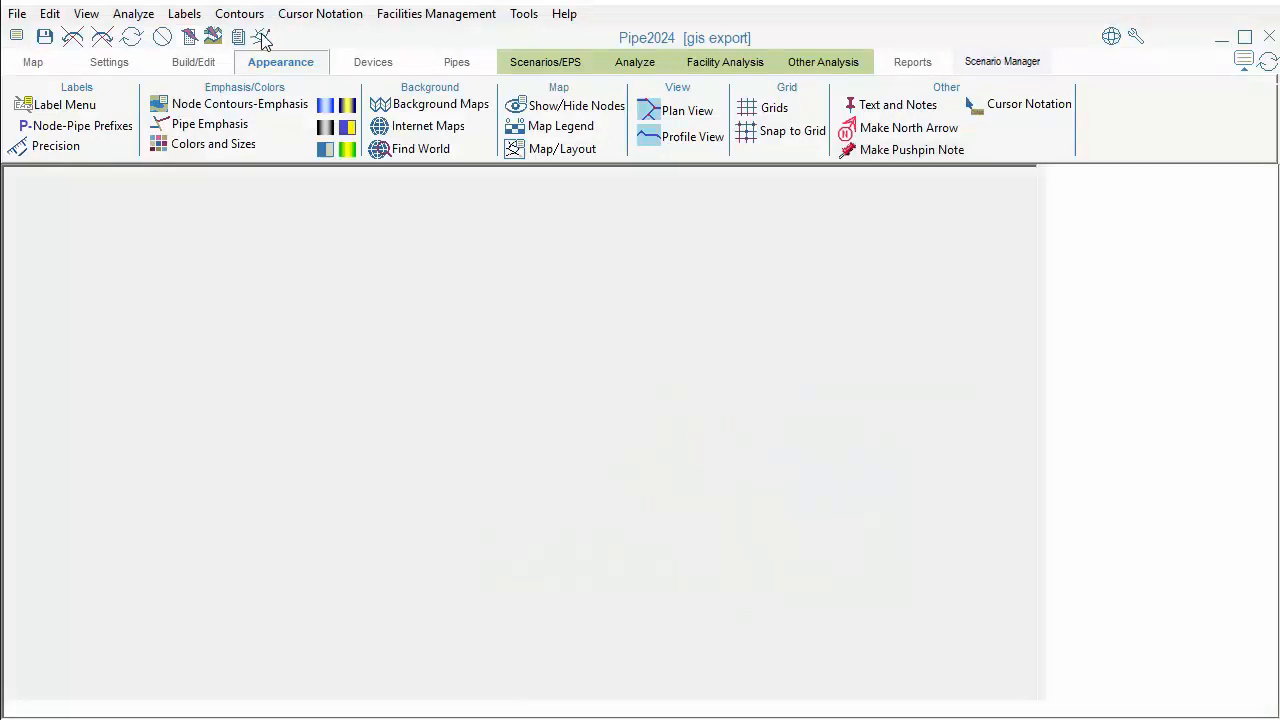
click(515, 286)
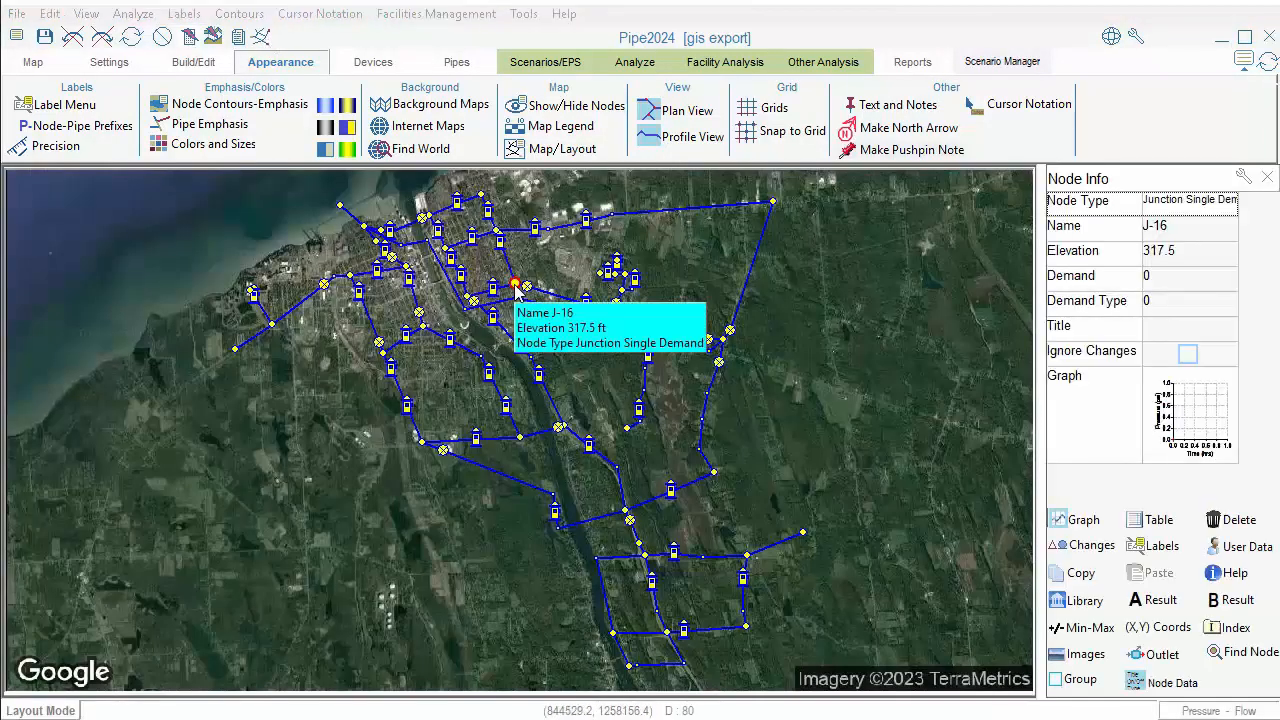
click(466, 309)
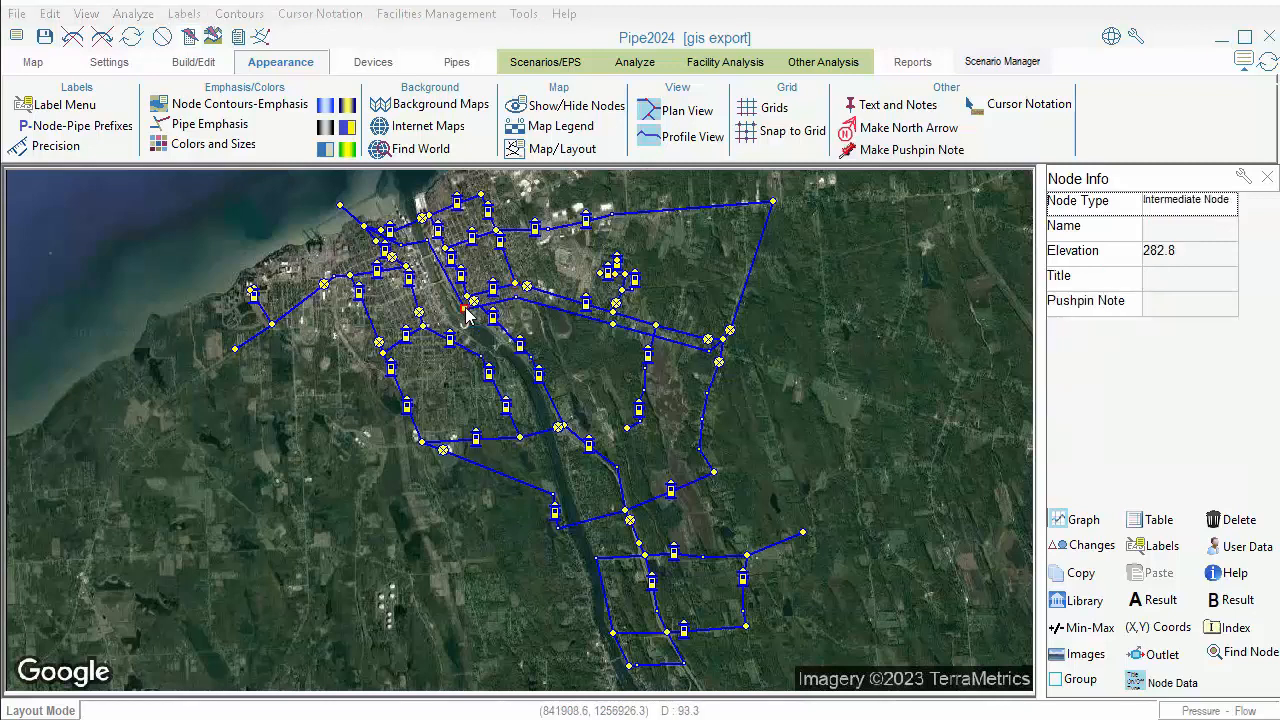
click(487, 374)
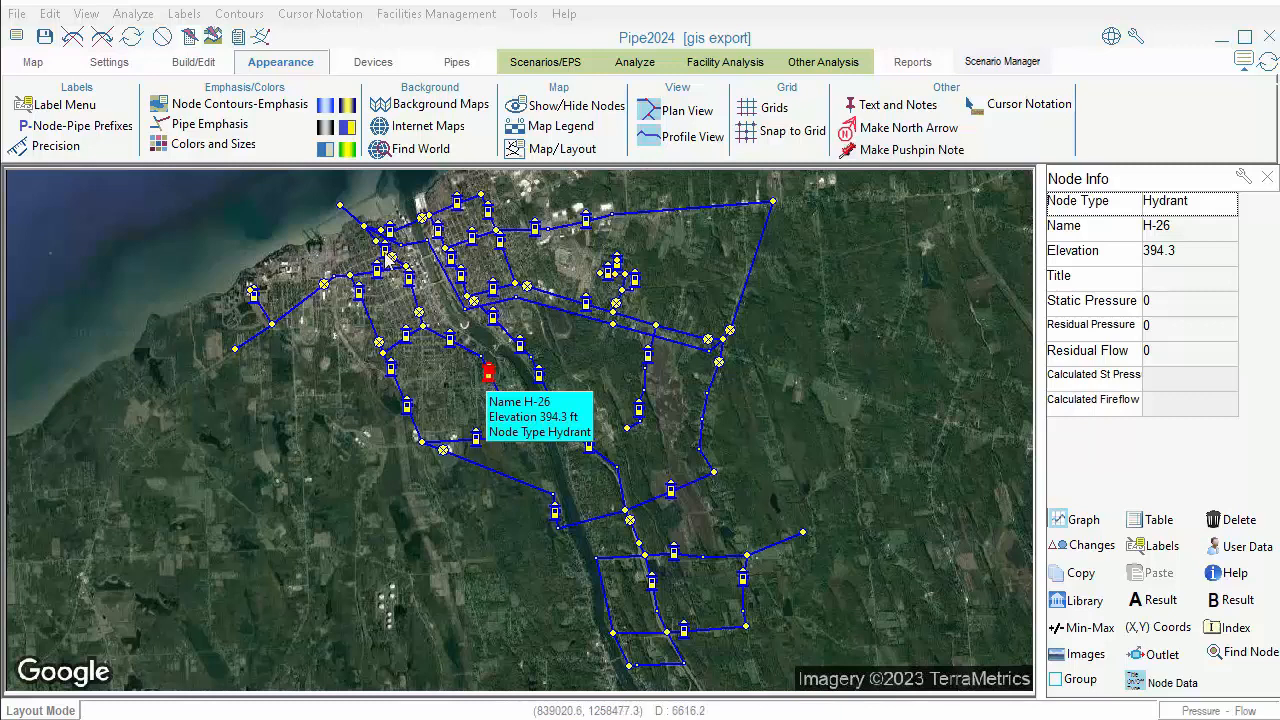
Run a connectivity check from a pipe in the network and examine the highlighted pipes.
click(191, 63)
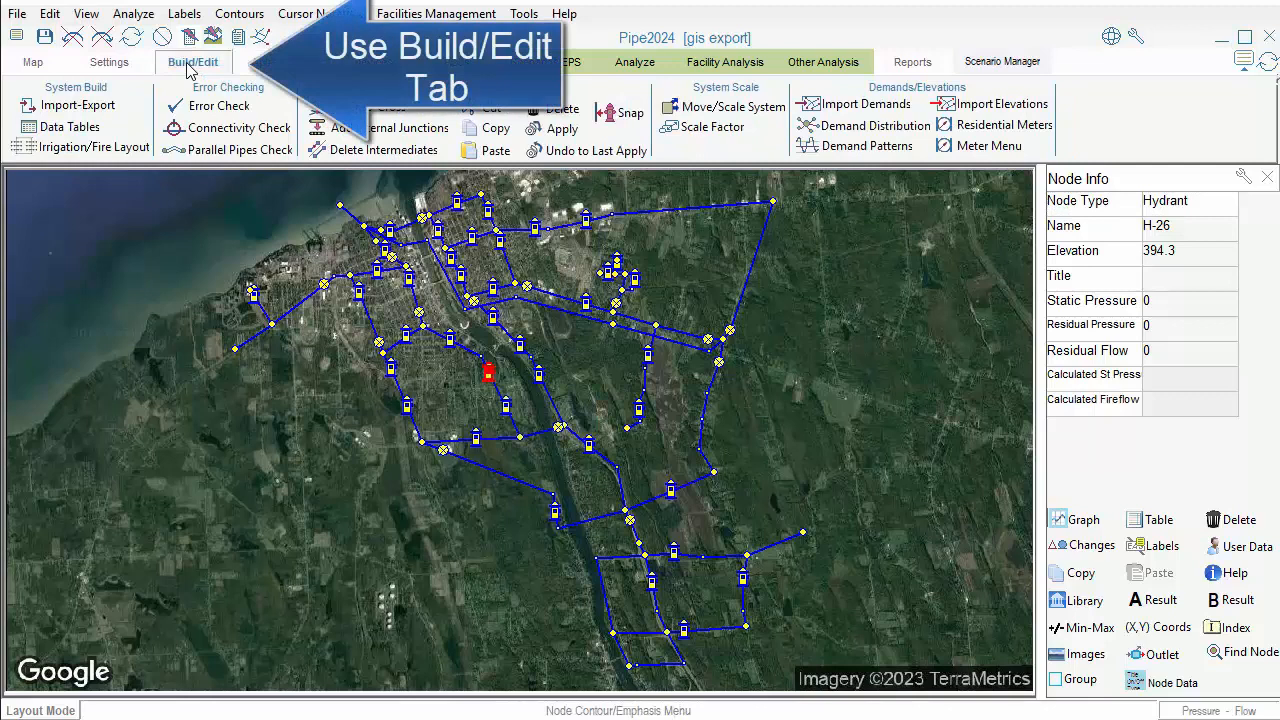
click(211, 130)
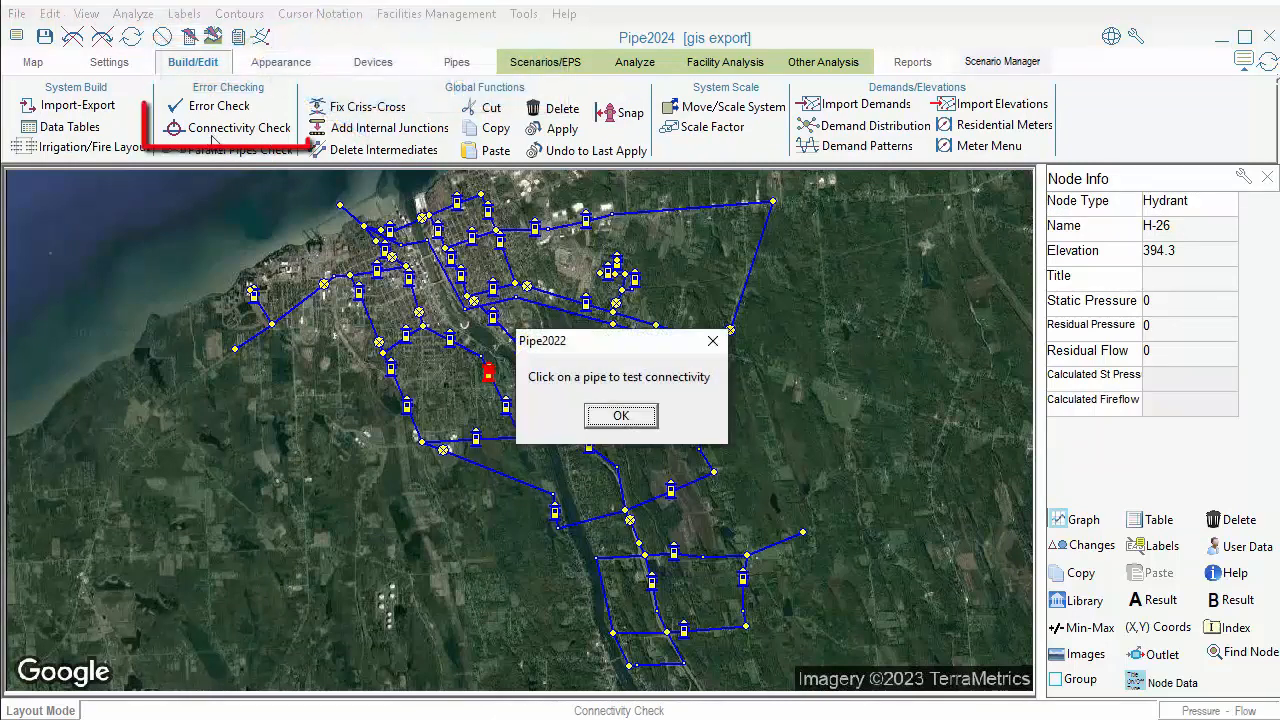
click(641, 418)
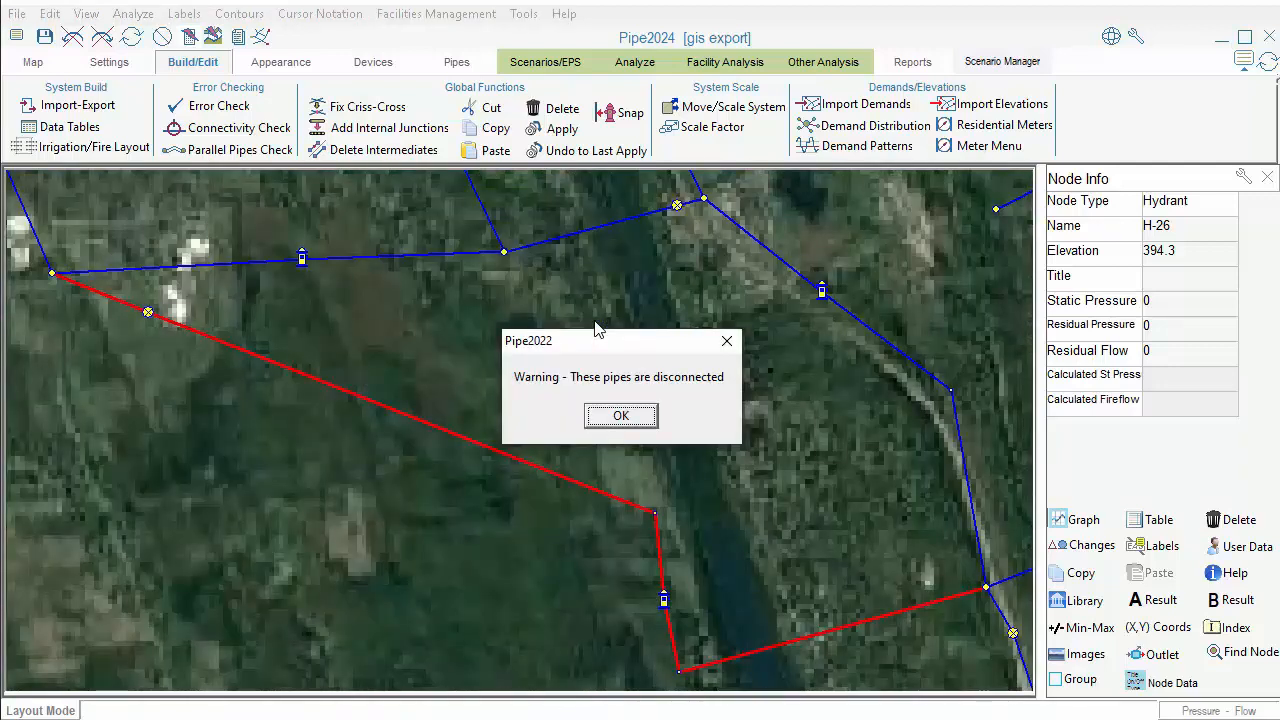
click(645, 425)
mouse_move(643, 424)
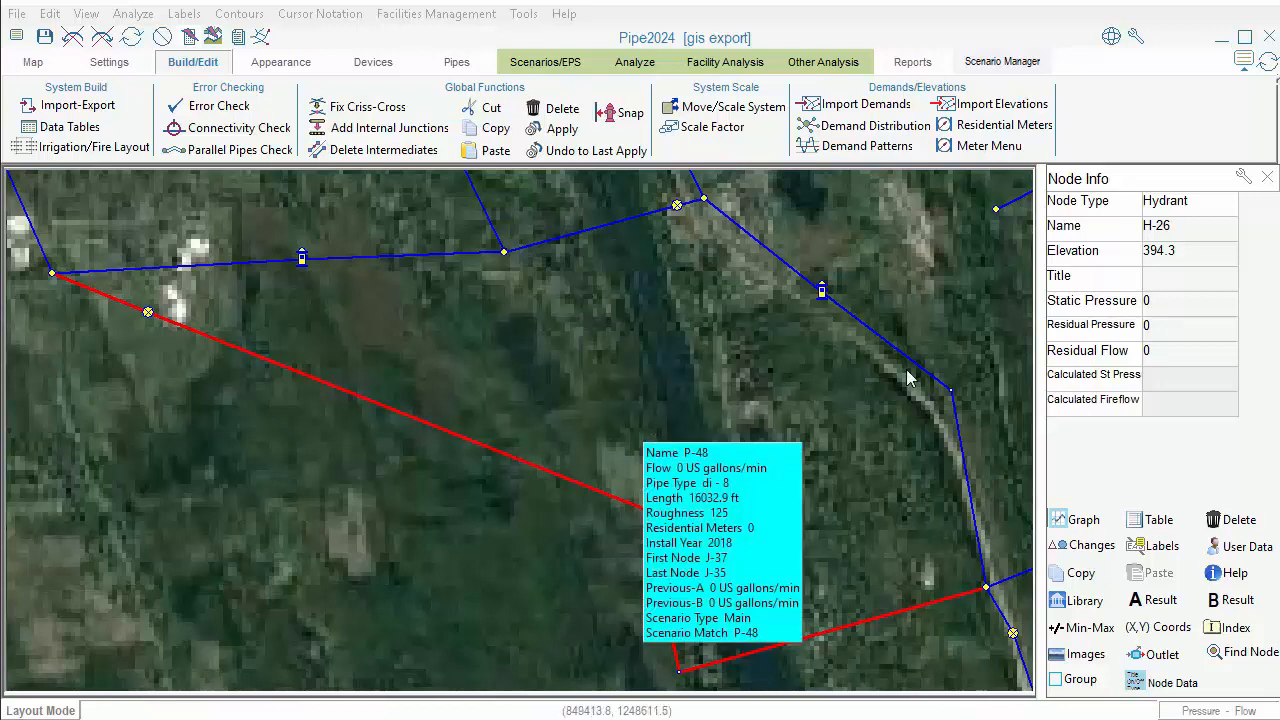
mouse_move(917, 377)
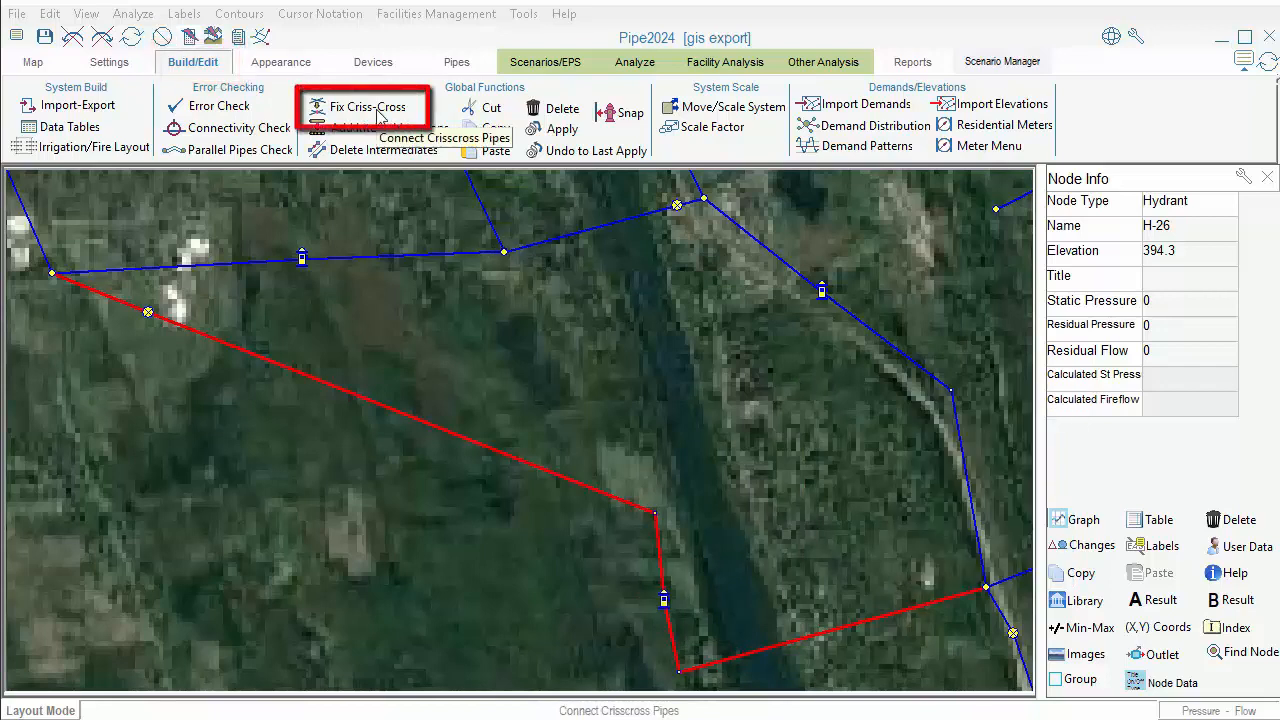
Run Fix Criss-Cross on the pipe network with a tolerance of 1 to merge nodes and connect the pipes.
click(378, 117)
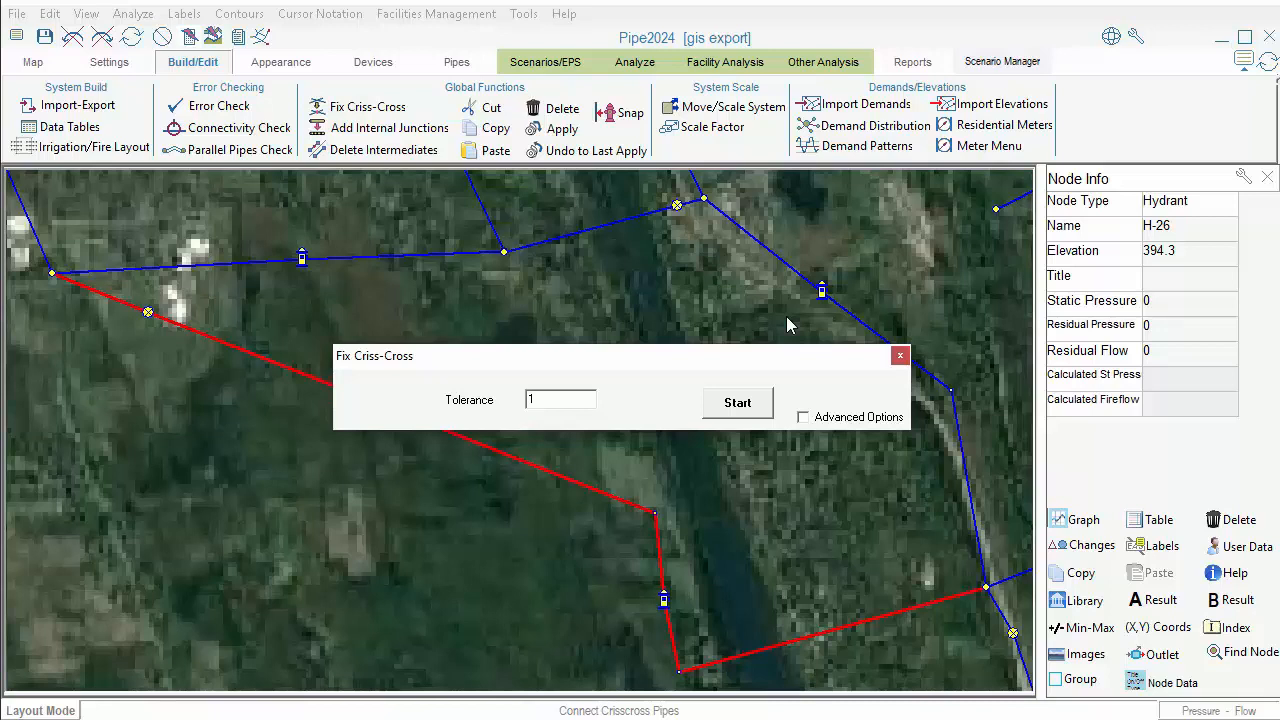
click(739, 407)
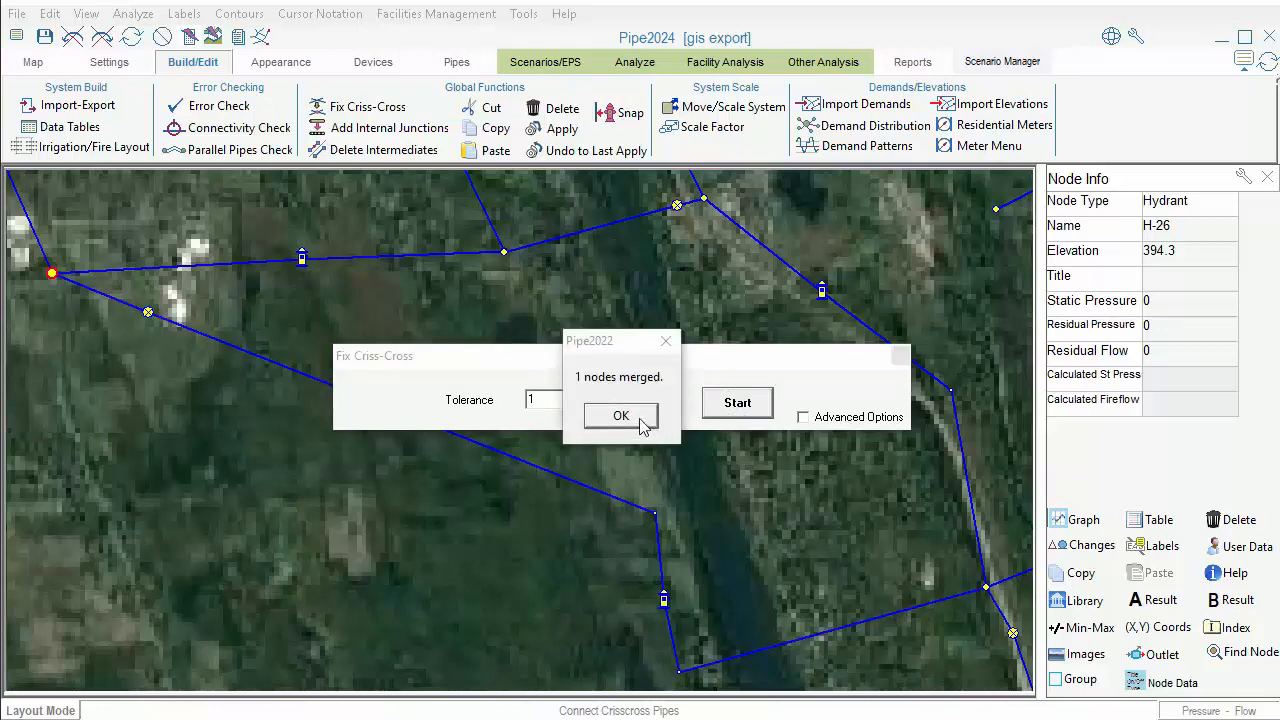
click(641, 422)
click(641, 422)
click(641, 422)
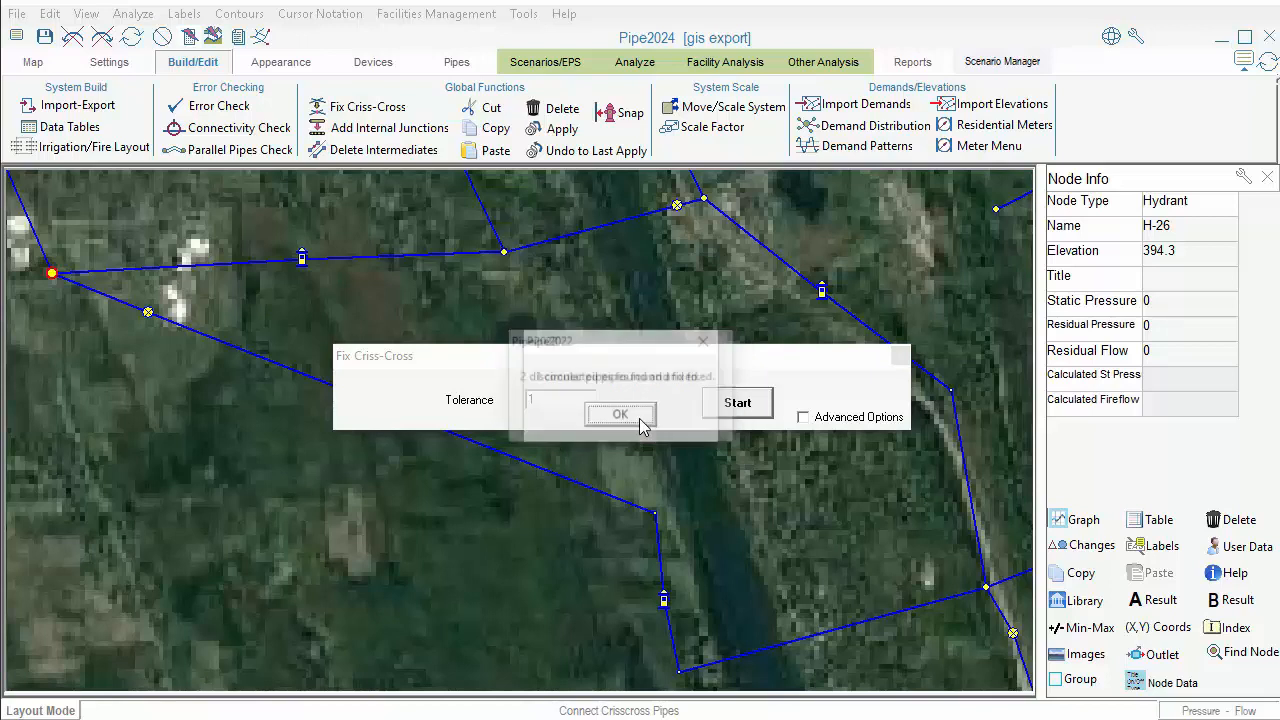
click(641, 418)
click(643, 418)
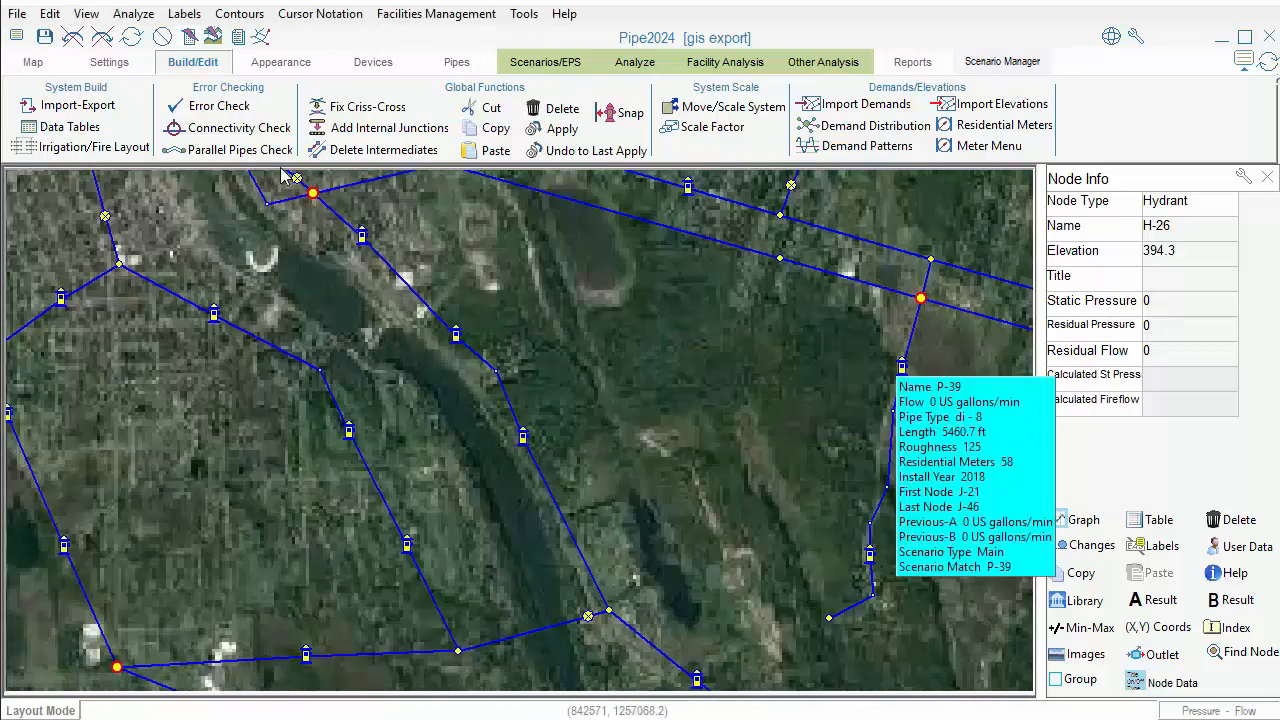
Repeat the connectivity check on the repaired network, testing from the long pipe east of the river.
click(239, 128)
click(609, 418)
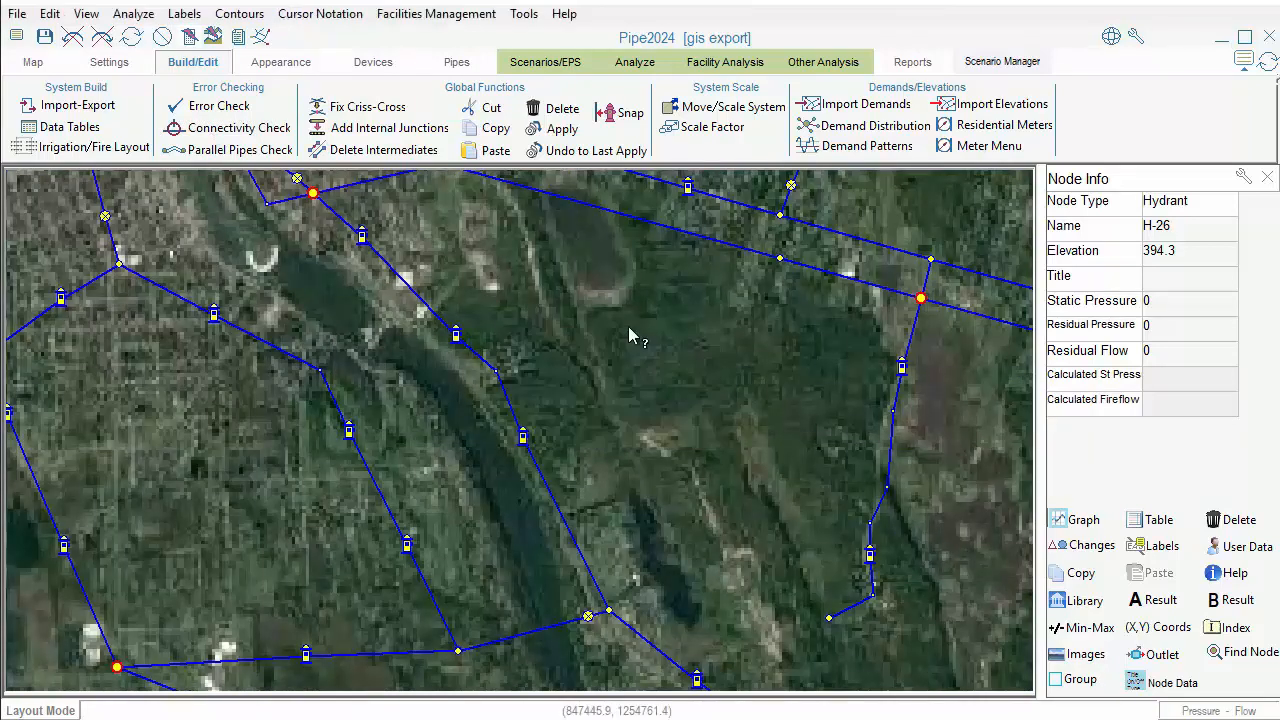
click(649, 230)
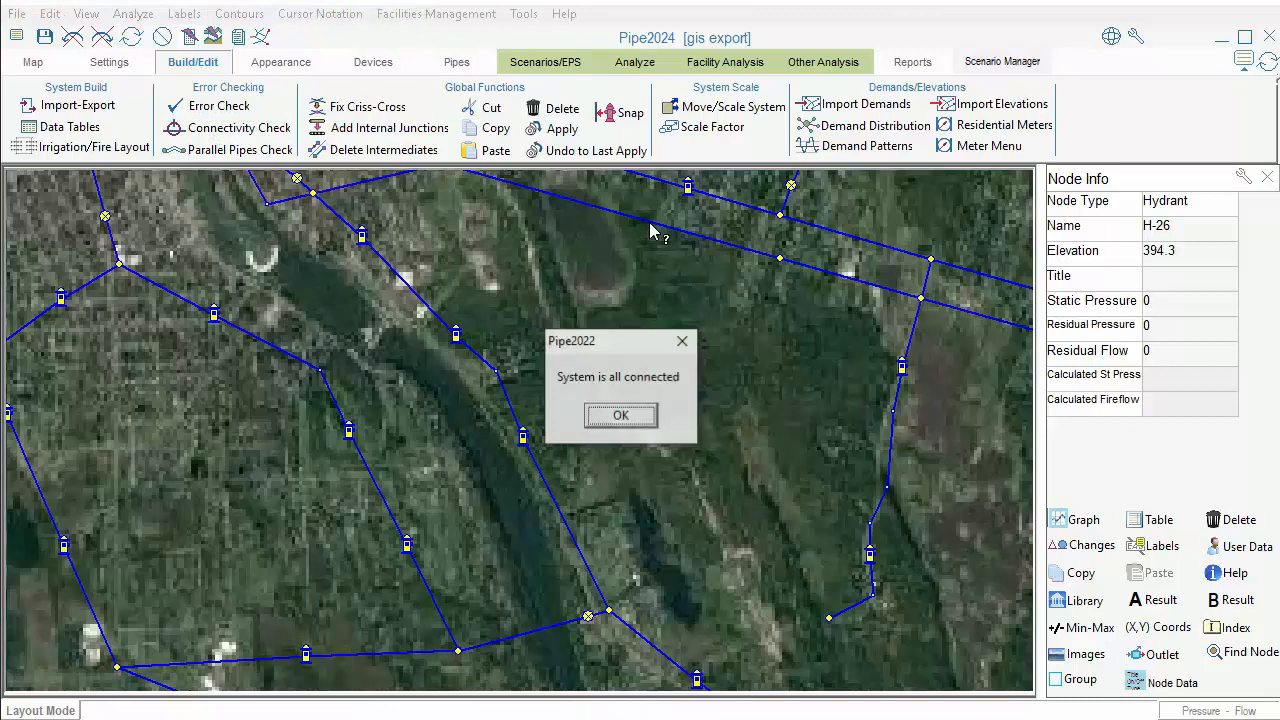